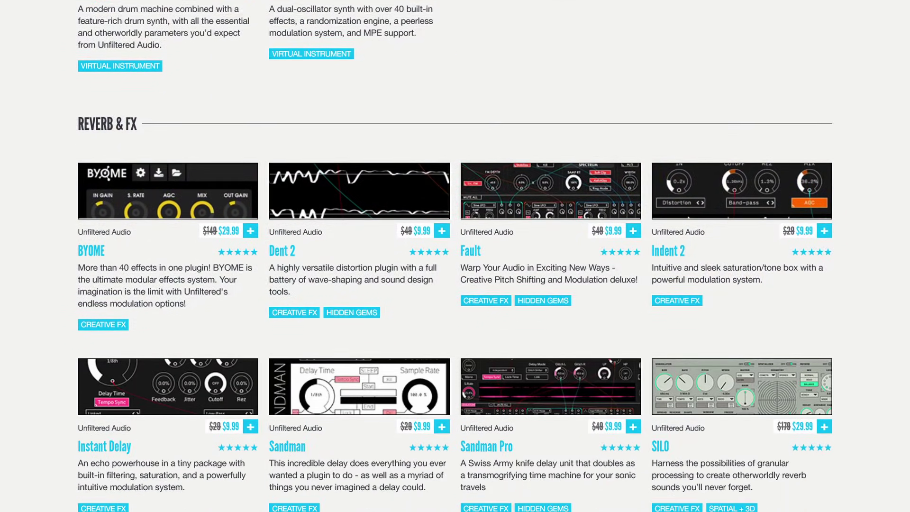
# Browse the Reverb & FX plugin listings, then open the YouTube channel's membership offer and look through its perks
pyautogui.scroll(-5, 455, 256)
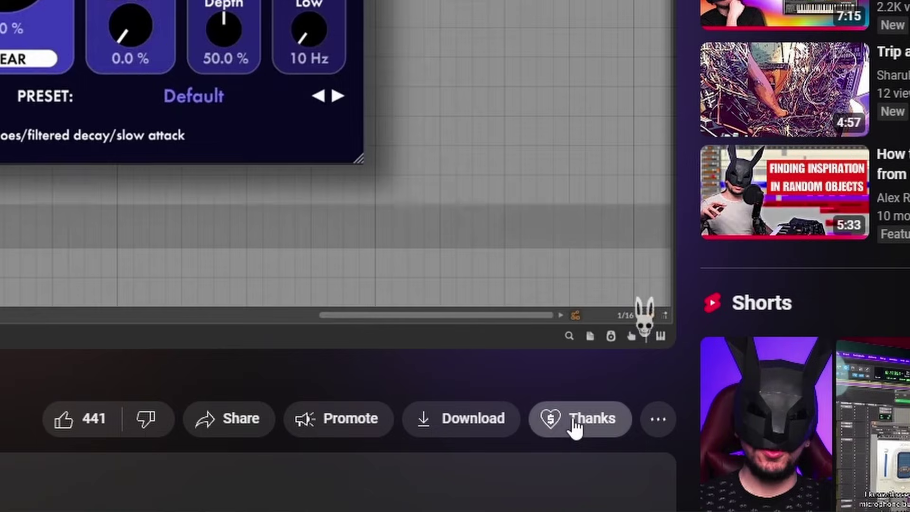
pyautogui.click(572, 417)
pyautogui.click(124, 481)
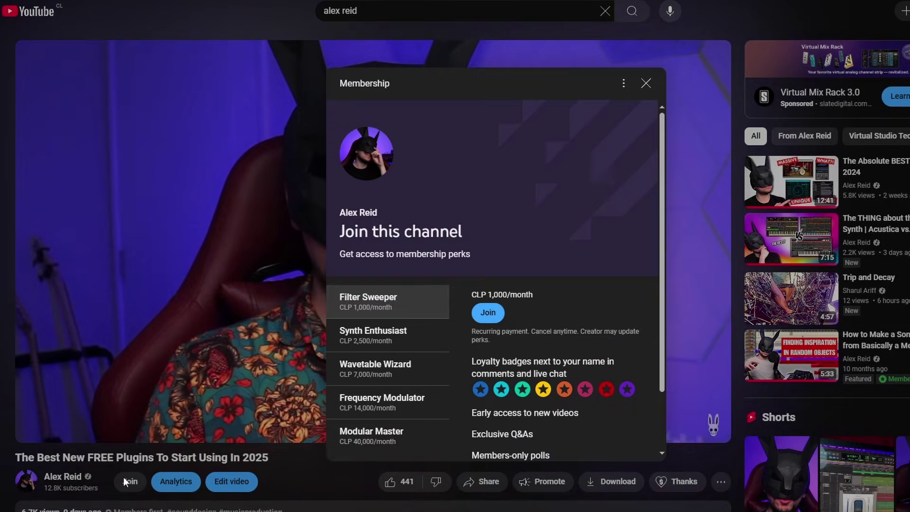
pyautogui.scroll(-3, 546, 247)
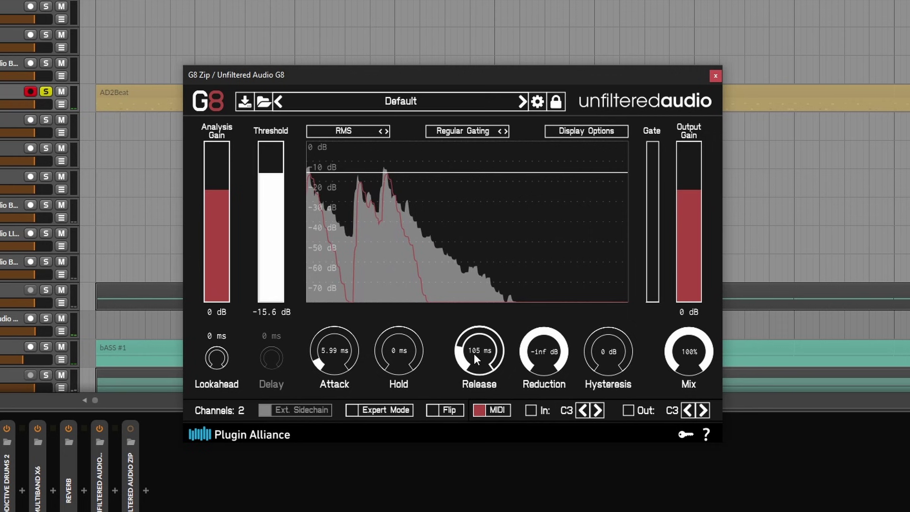
# Adjust the release and threshold of the G8 gate on the drum track
pyautogui.doubleClick(476, 358)
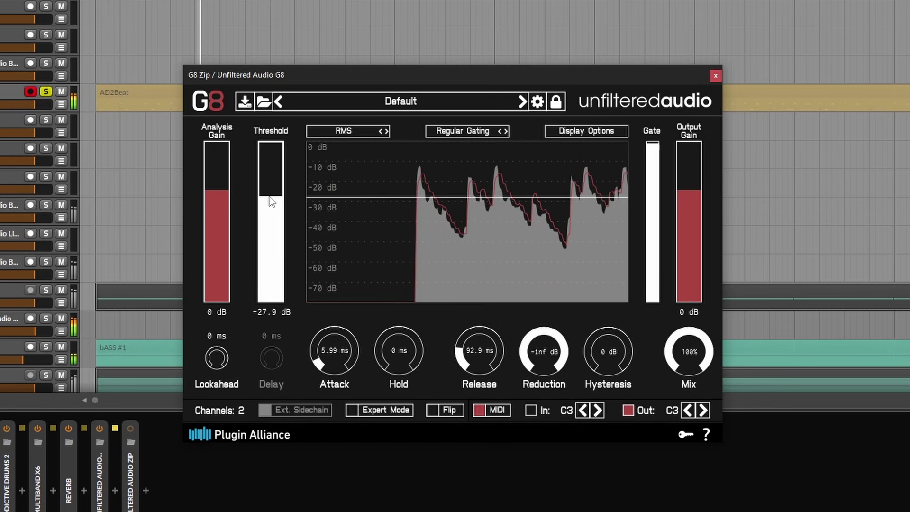
pyautogui.click(352, 410)
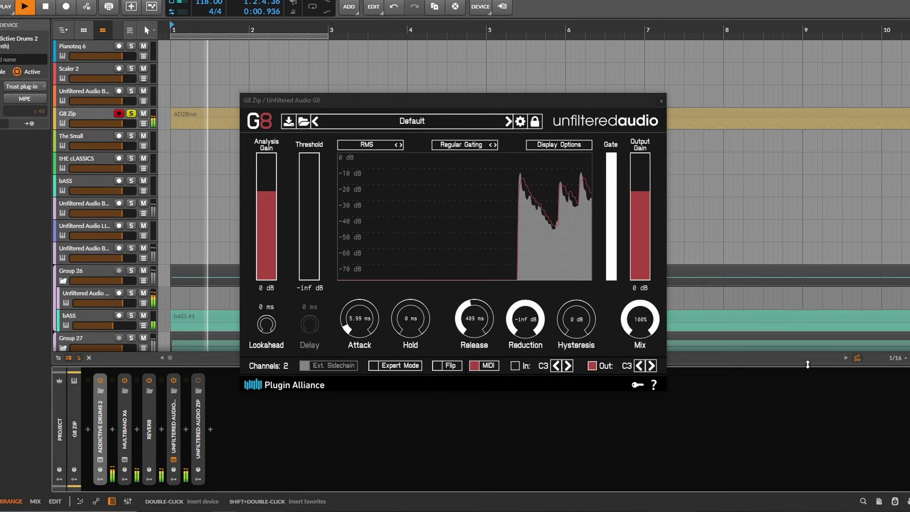
pyautogui.moveTo(308, 192)
pyautogui.mouseDown()
pyautogui.moveTo(308, 159)
pyautogui.moveTo(311, 220)
pyautogui.moveTo(322, 173)
pyautogui.moveTo(319, 184)
pyautogui.mouseUp()
pyautogui.moveTo(474, 327); pyautogui.dragTo(474, 346)
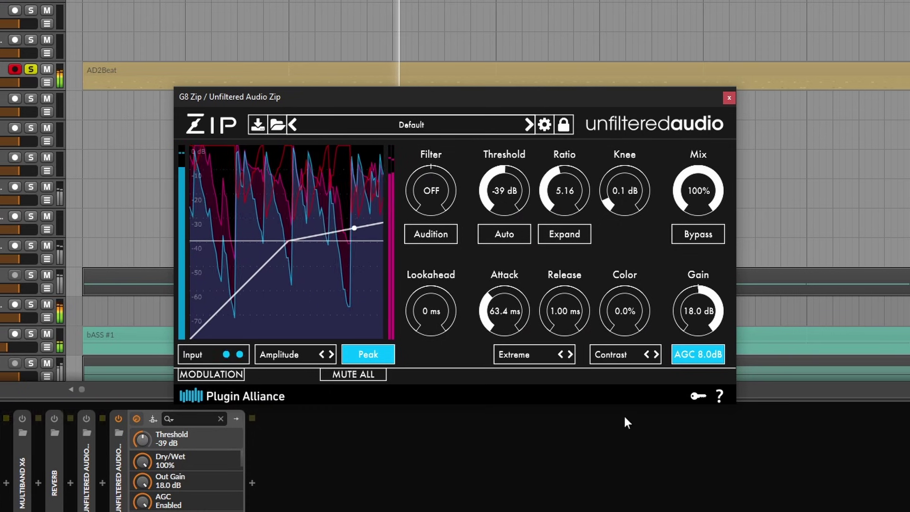
# Raise the Zip compressor's Color amount to 82.2% and try out the alternative color modes
pyautogui.moveTo(625, 311); pyautogui.dragTo(635, 209)
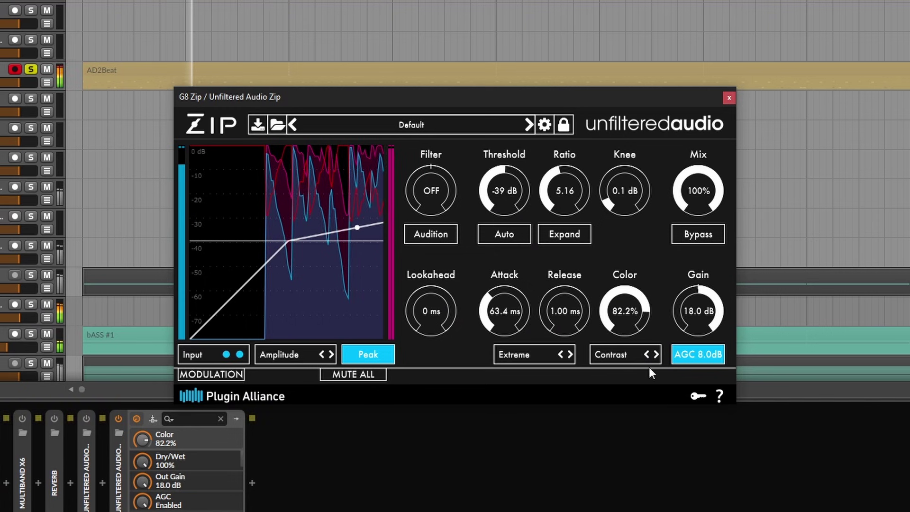
pyautogui.click(628, 360)
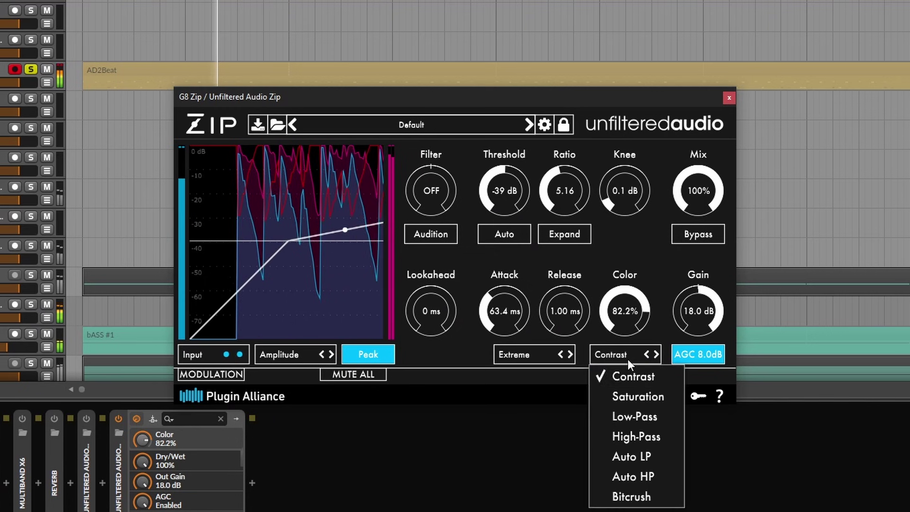
pyautogui.click(641, 394)
pyautogui.click(632, 353)
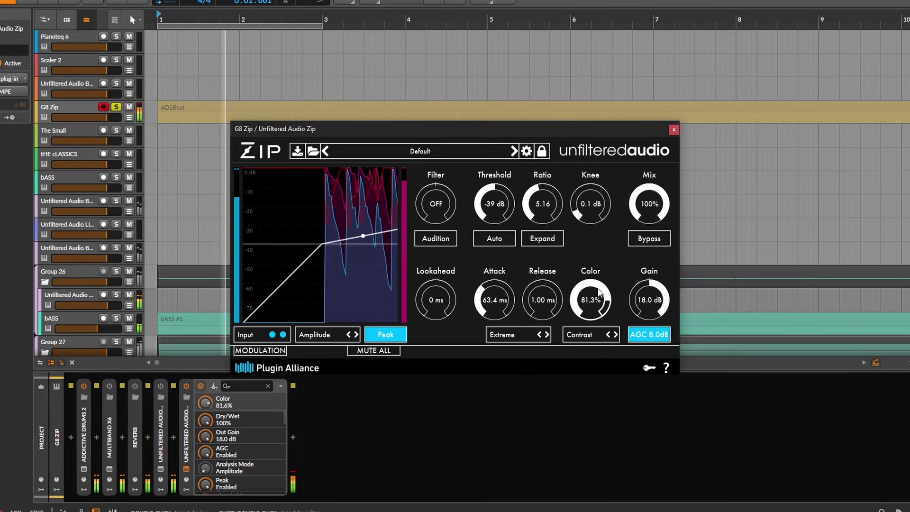
pyautogui.moveTo(594, 306); pyautogui.dragTo(594, 290)
# Switch Zip's color mode to Saturation, then to Bitcrush, and adjust the Color amount
pyautogui.click(583, 334)
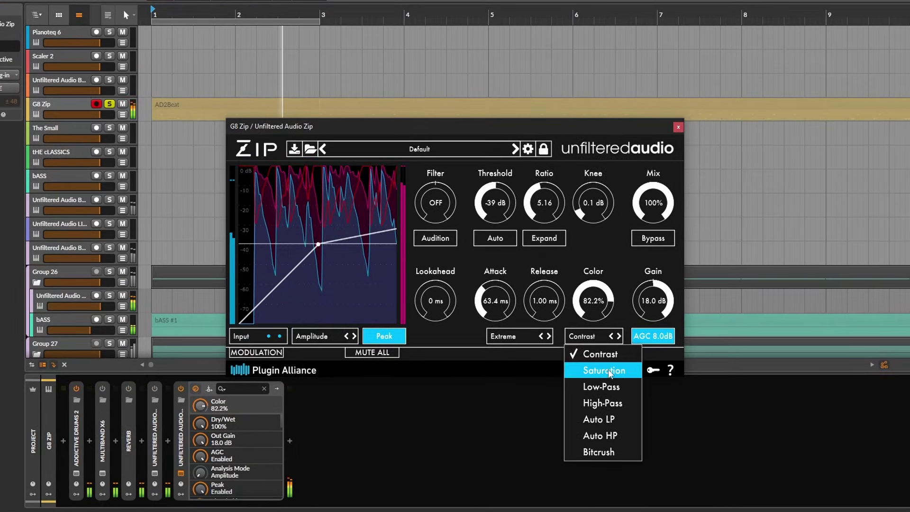
pyautogui.click(610, 371)
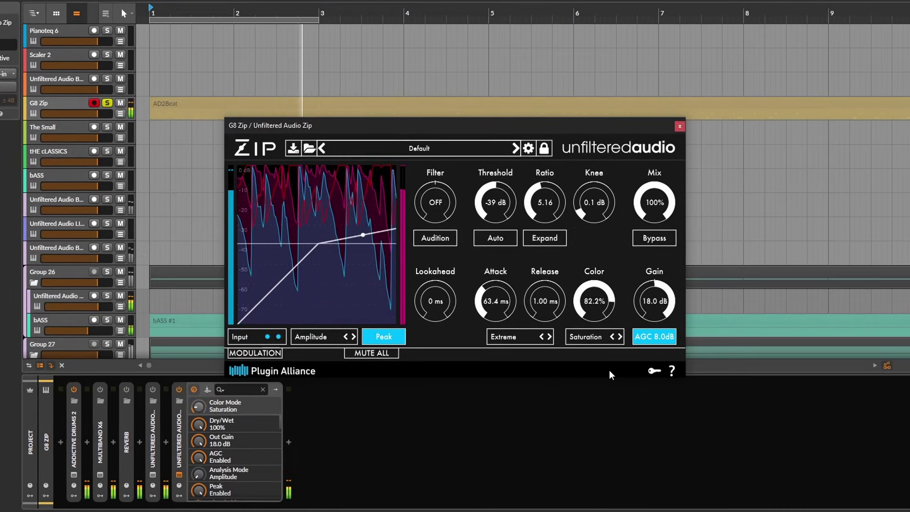
pyautogui.click(590, 336)
pyautogui.click(617, 455)
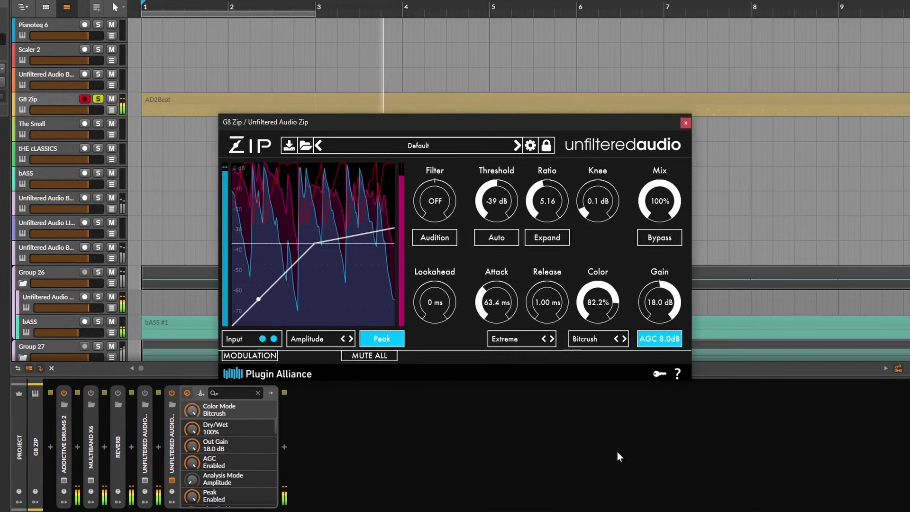
pyautogui.moveTo(596, 302); pyautogui.dragTo(595, 319)
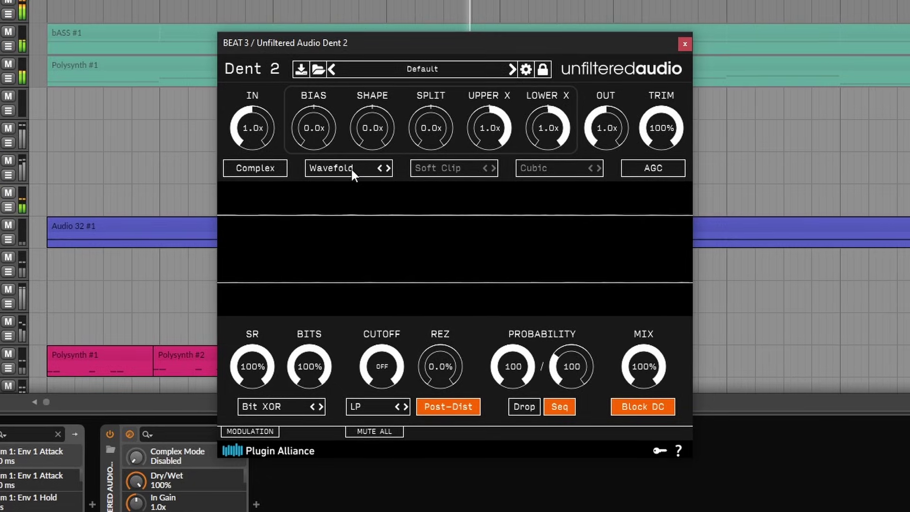
# Set Dent 2's first clip mode to Overfold with 12.4x input gain, and enable Complex mode with Wavefold as the second clip mode
pyautogui.click(352, 169)
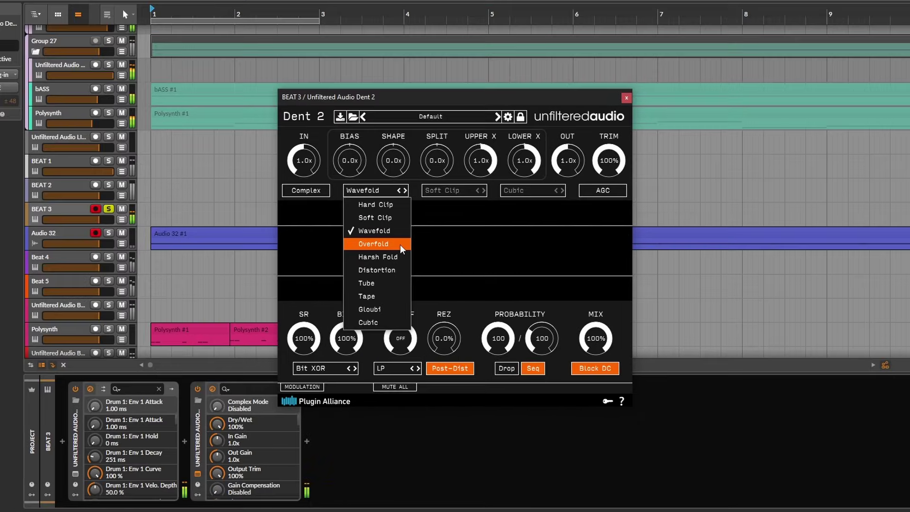
pyautogui.click(402, 249)
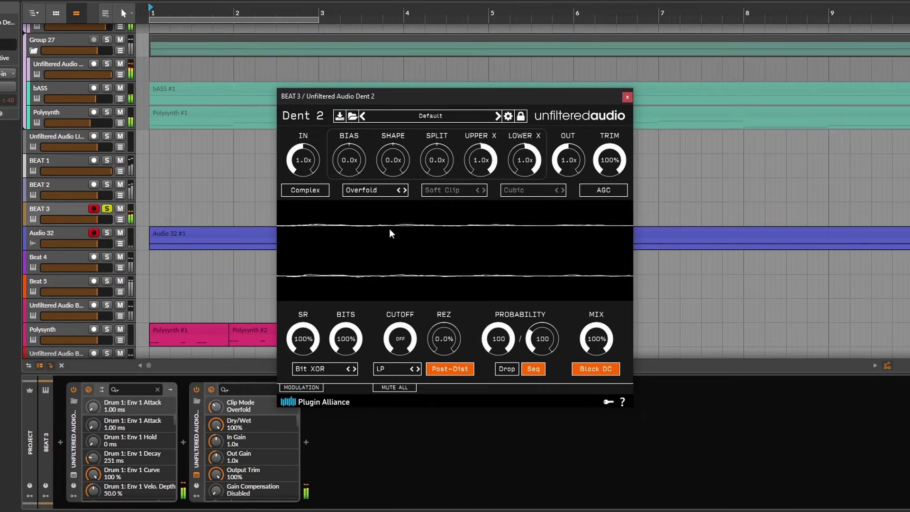
pyautogui.moveTo(304, 160); pyautogui.dragTo(322, 111)
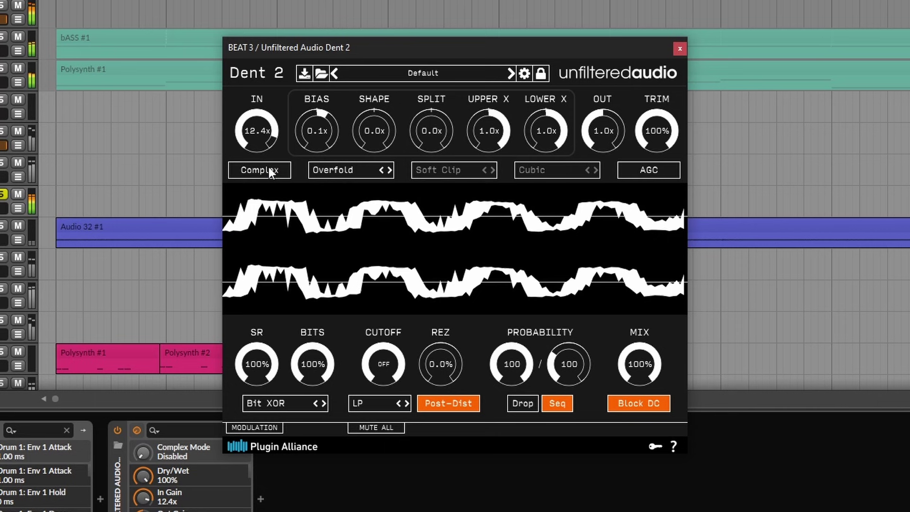
pyautogui.click(269, 169)
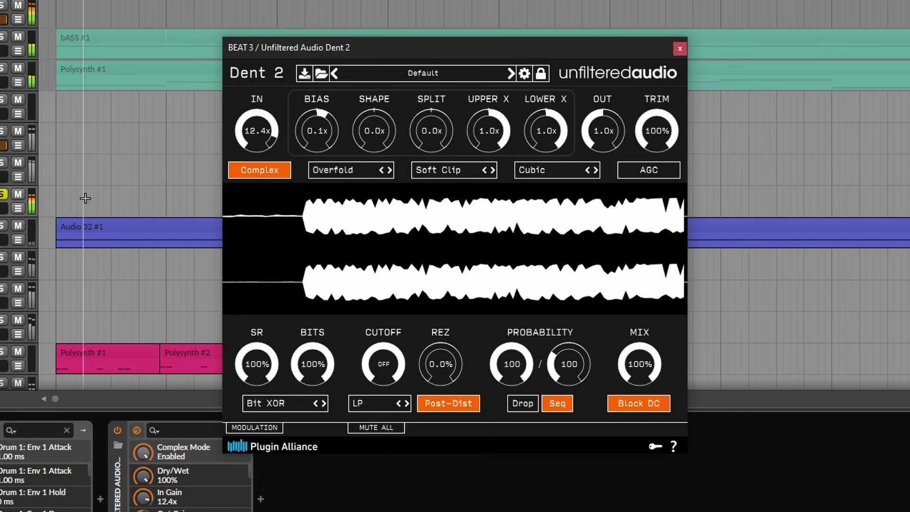
pyautogui.click(445, 167)
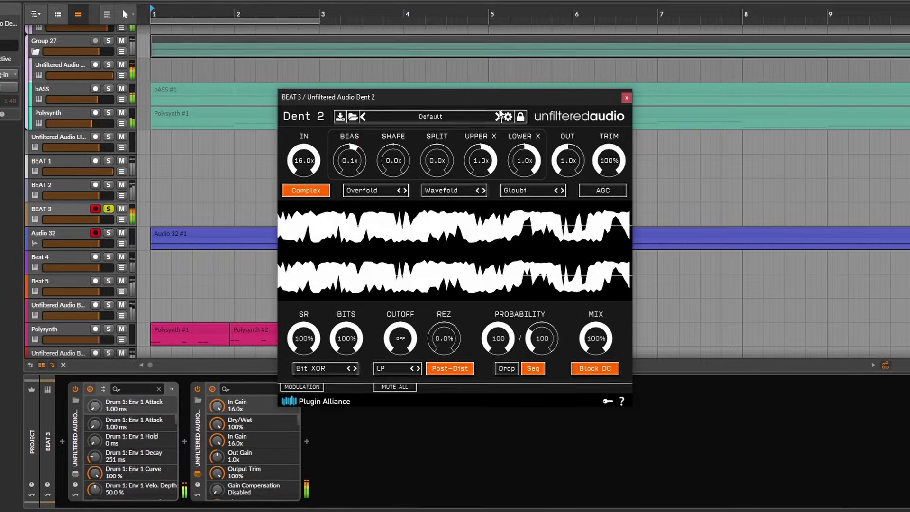
# Set Dent 2's Upper X to -1.0x and Split to -0.7x, and vary the Lower X and Shape amounts
pyautogui.moveTo(481, 160); pyautogui.dragTo(487, 296)
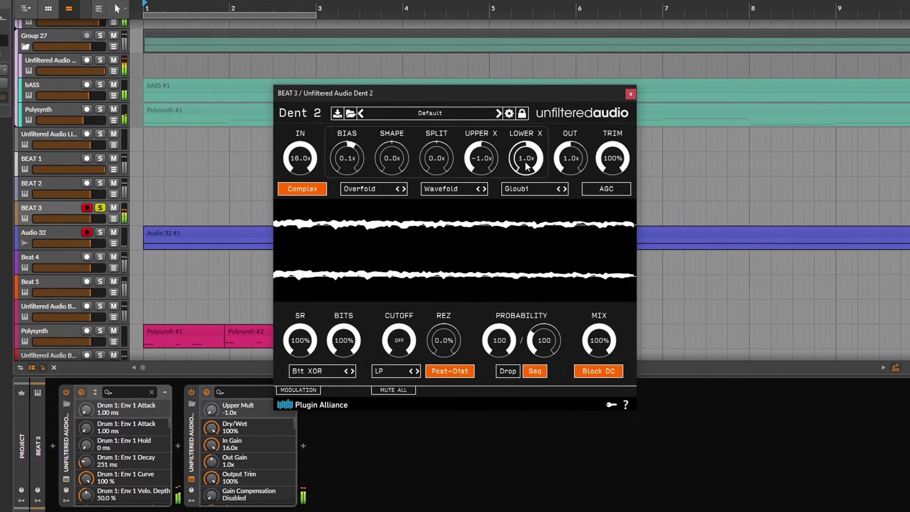
pyautogui.moveTo(525, 159); pyautogui.dragTo(536, 184)
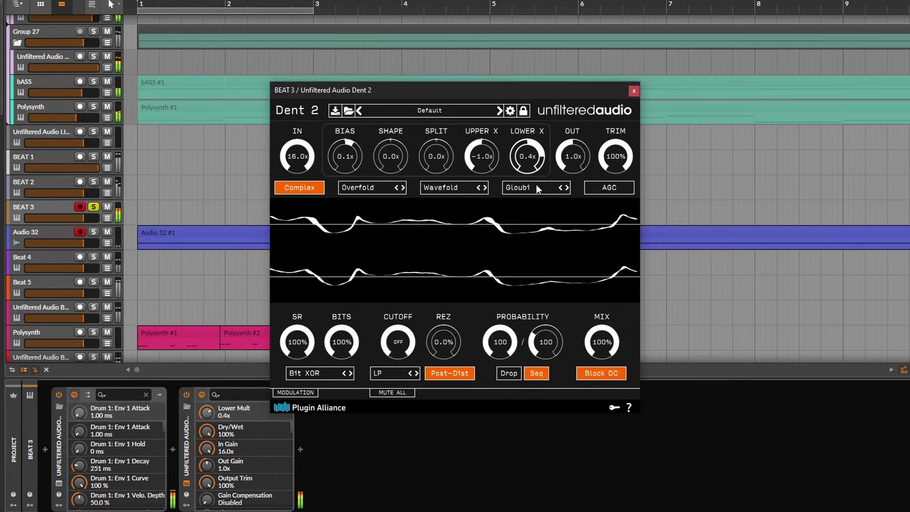
pyautogui.moveTo(436, 156); pyautogui.dragTo(431, 209)
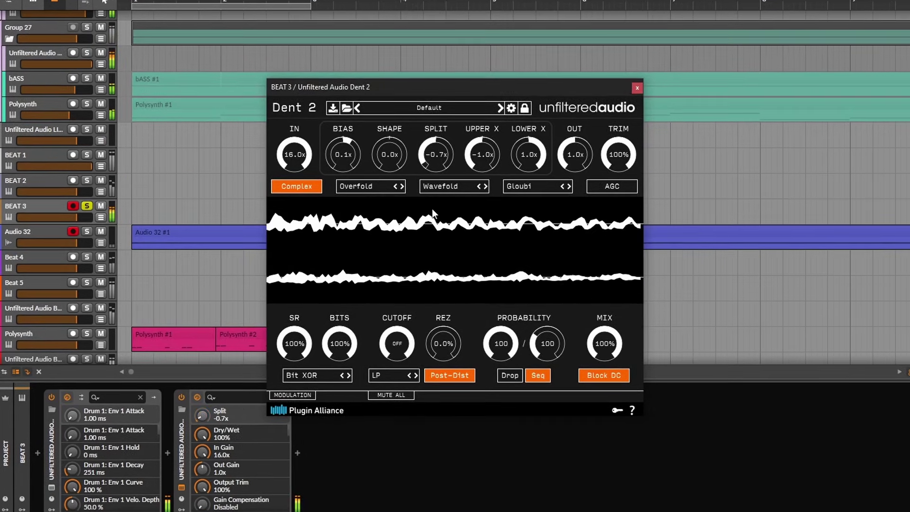
pyautogui.moveTo(390, 155); pyautogui.dragTo(392, 137)
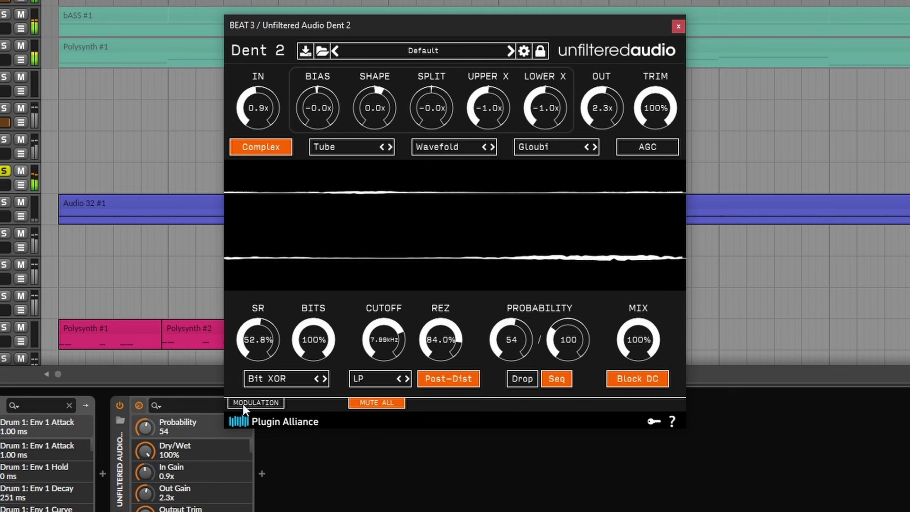
# Reveal Dent 2's modulation section, unmute all modulation and adjust the probability sequence size
pyautogui.click(243, 404)
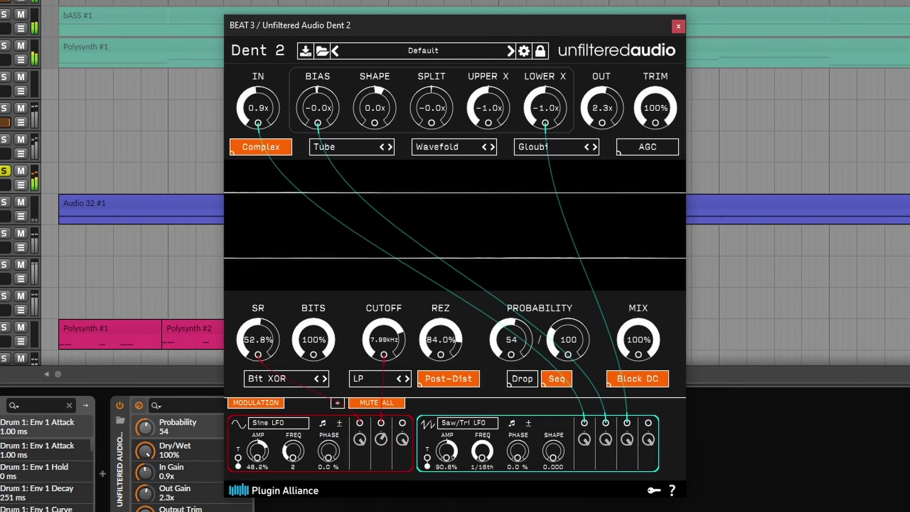
pyautogui.click(377, 403)
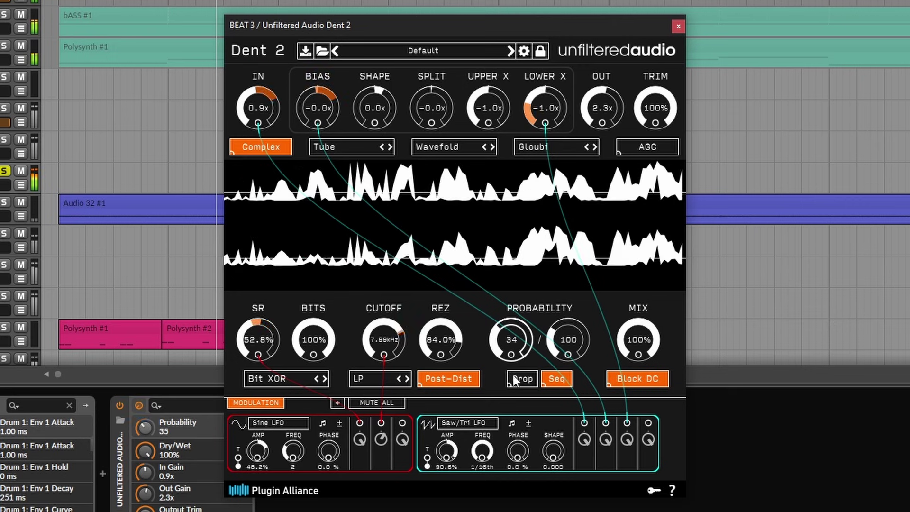
pyautogui.moveTo(568, 335)
pyautogui.mouseDown()
pyautogui.moveTo(568, 378)
pyautogui.moveTo(567, 332)
pyautogui.mouseUp()
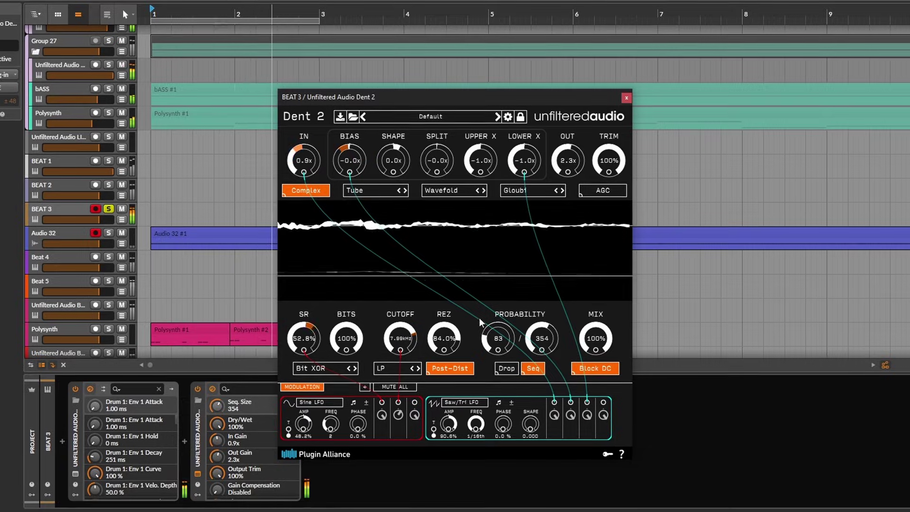
pyautogui.moveTo(543, 338); pyautogui.dragTo(543, 361)
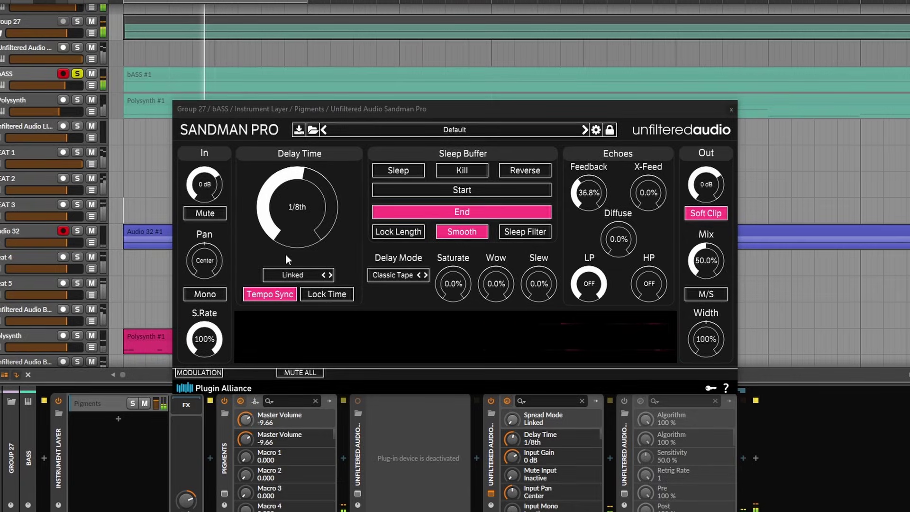
# Set Sandman Pro's delay spread mode to Offset and offset the right channel by +1/64th T
pyautogui.click(294, 274)
pyautogui.click(288, 305)
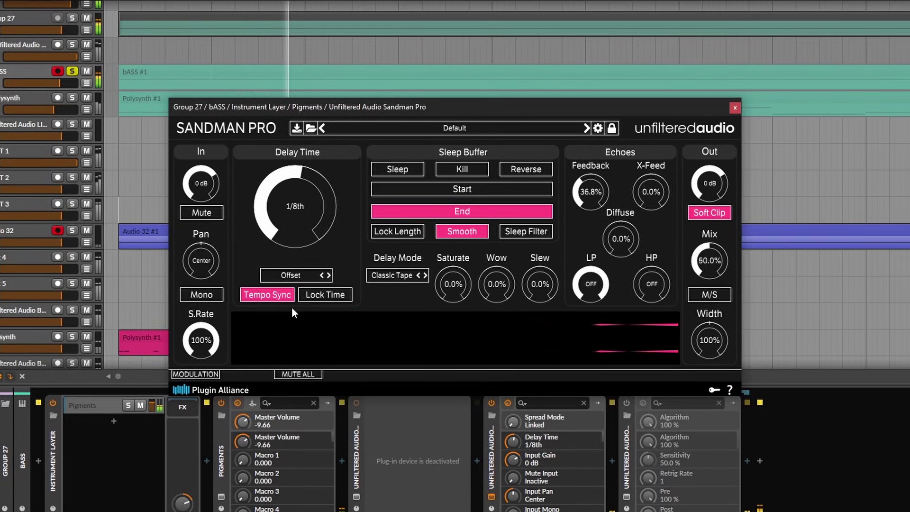
pyautogui.moveTo(334, 223); pyautogui.dragTo(346, 196)
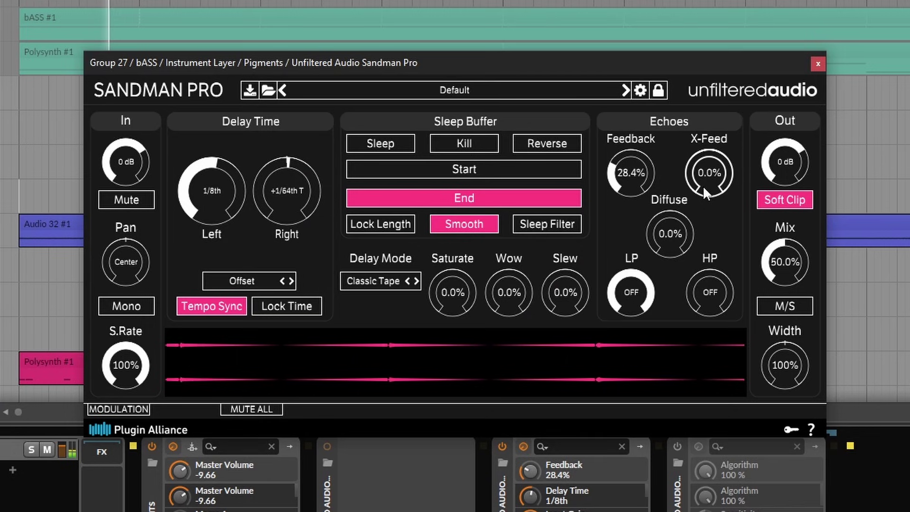
# Try different X-Feed amounts for Sandman Pro's echoes, raising it to 74.8%
pyautogui.moveTo(704, 186); pyautogui.dragTo(712, 110)
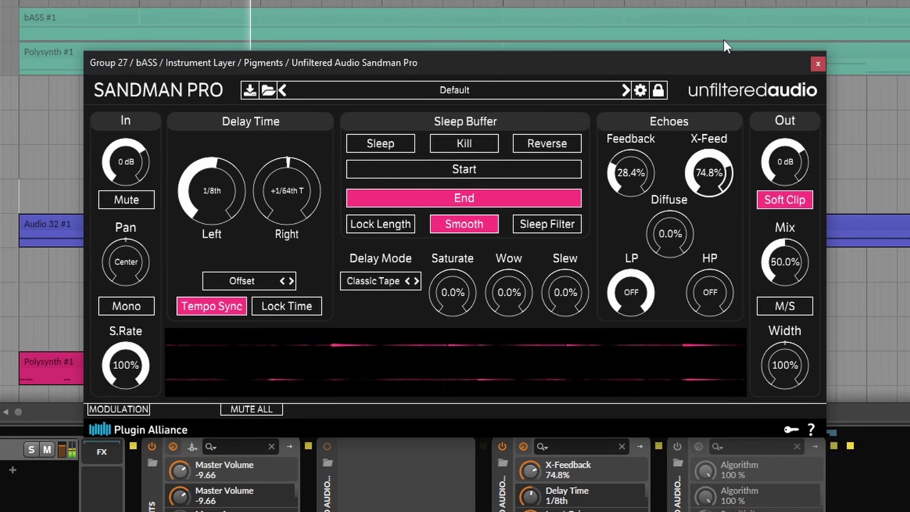
pyautogui.moveTo(724, 26); pyautogui.dragTo(727, 56)
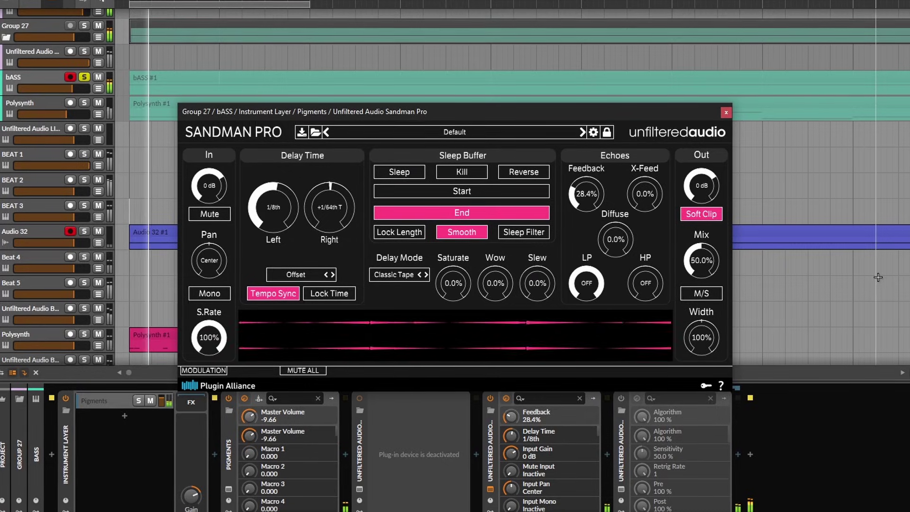
pyautogui.moveTo(642, 189); pyautogui.dragTo(664, 104)
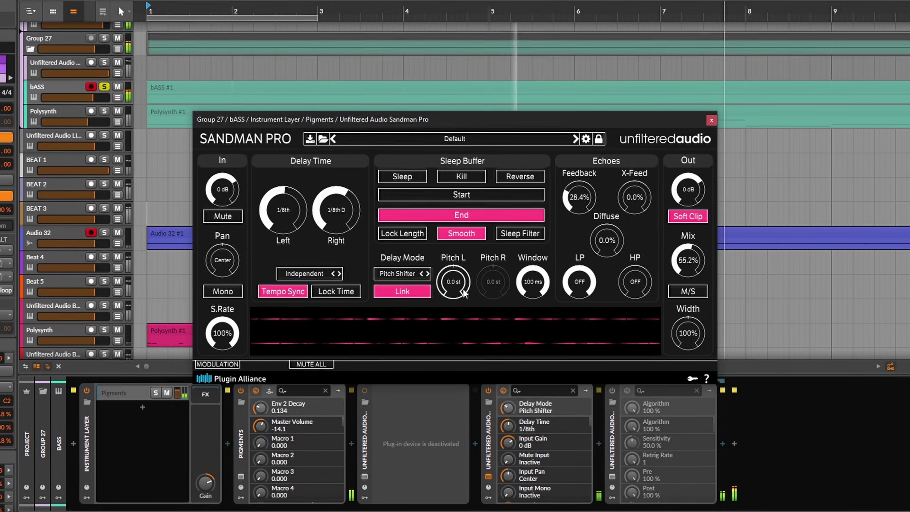
# Lower the linked delay pitch to about -10 st, then switch the delay mode to Glitch Shifter with 5.8 st
pyautogui.moveTo(465, 294); pyautogui.dragTo(457, 414)
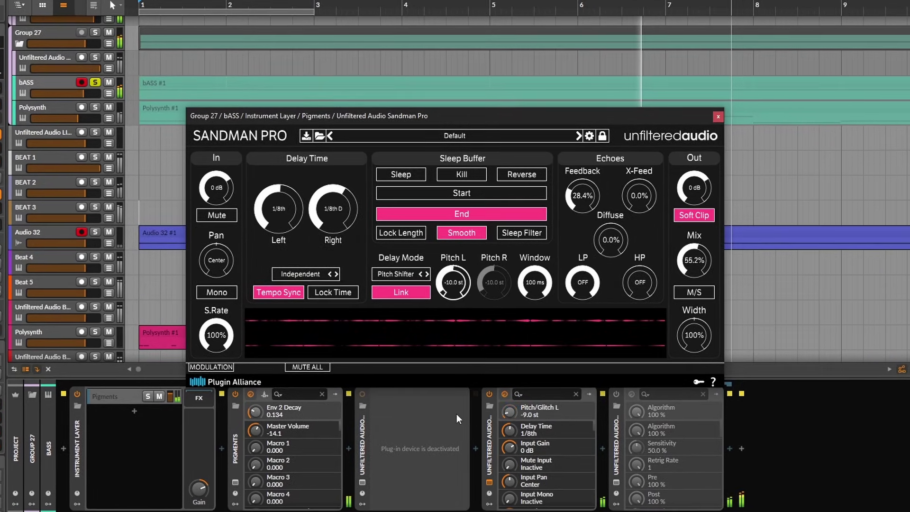
pyautogui.click(427, 274)
pyautogui.moveTo(488, 260); pyautogui.dragTo(510, 176)
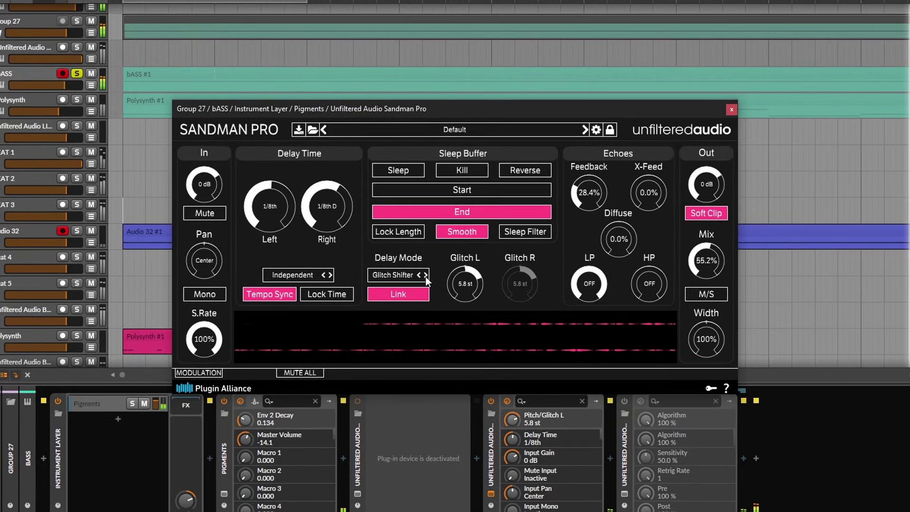
# Switch the delay mode to Multi-Tap with 92.0% spacing, 127.2% amp and 4 taps
pyautogui.click(426, 277)
pyautogui.moveTo(473, 285); pyautogui.dragTo(461, 323)
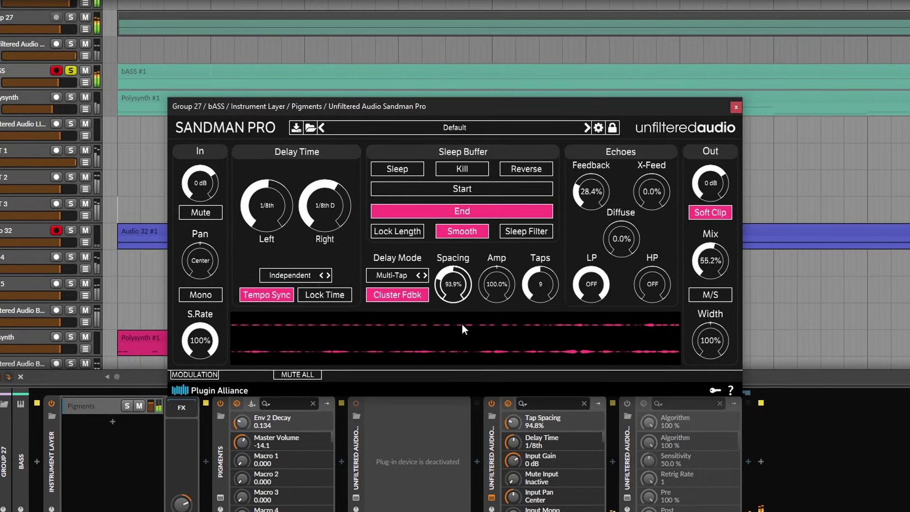
pyautogui.moveTo(516, 271); pyautogui.dragTo(548, 280)
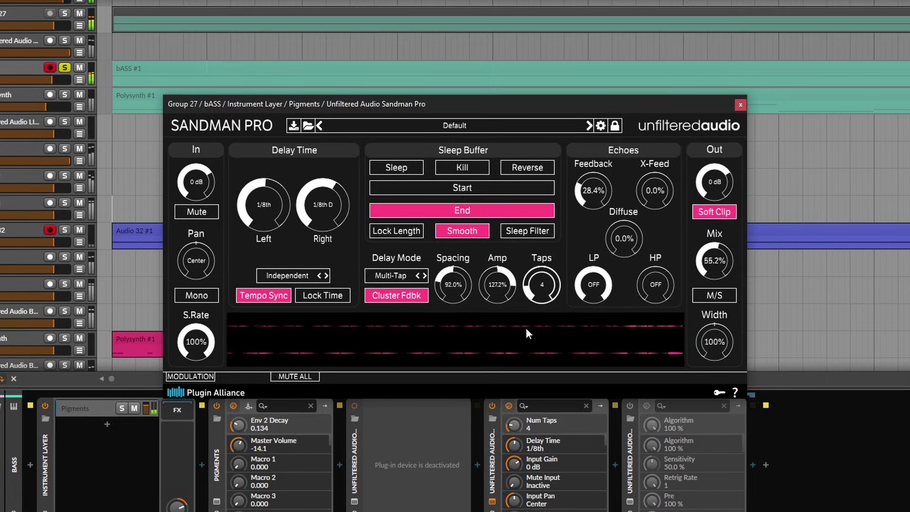
# Raise the tap spacing of Sandman Pro's Multi-Tap delay
pyautogui.moveTo(453, 285); pyautogui.dragTo(454, 265)
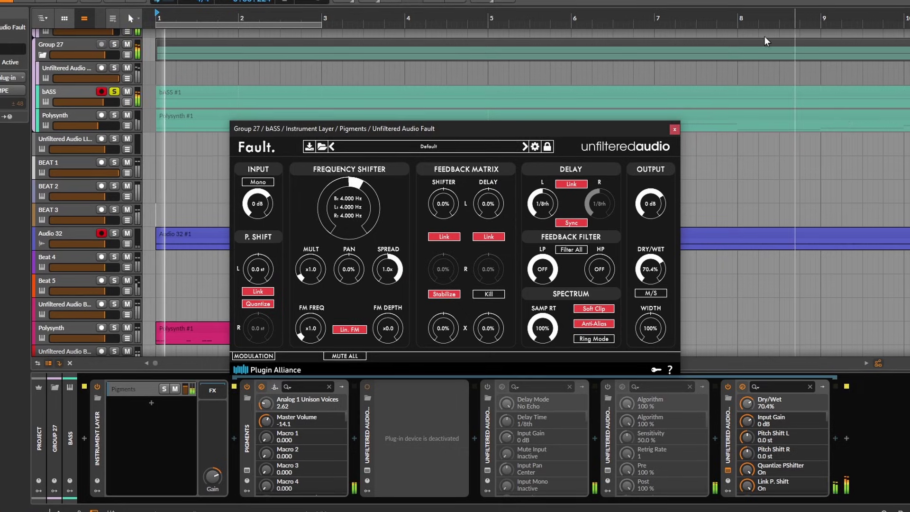
# Set Fault's frequency shift to 14.047 Hz with x5.2 multiplier, -0.3x spread, x6.7 FM frequency, x8.6 FM depth and 62.4% shifter feedback
pyautogui.moveTo(351, 216); pyautogui.dragTo(353, 242)
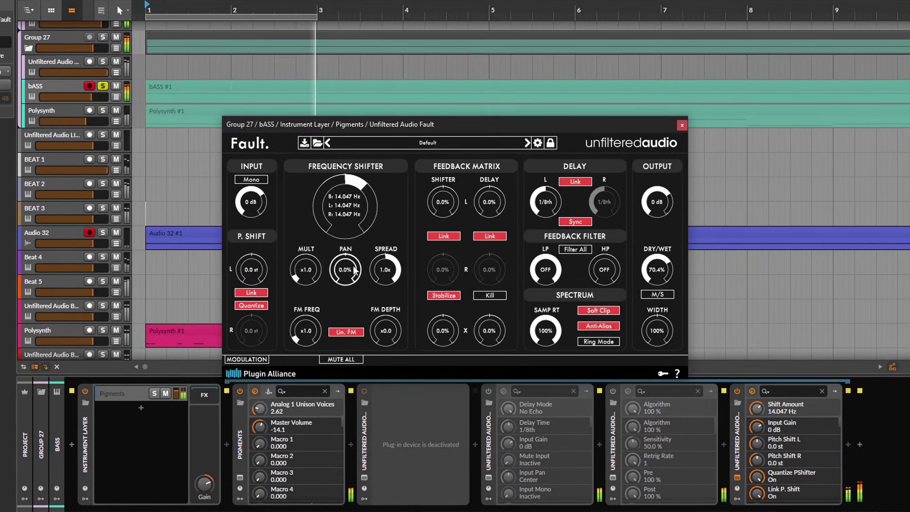
pyautogui.moveTo(387, 271); pyautogui.dragTo(365, 319)
pyautogui.moveTo(306, 275); pyautogui.dragTo(319, 249)
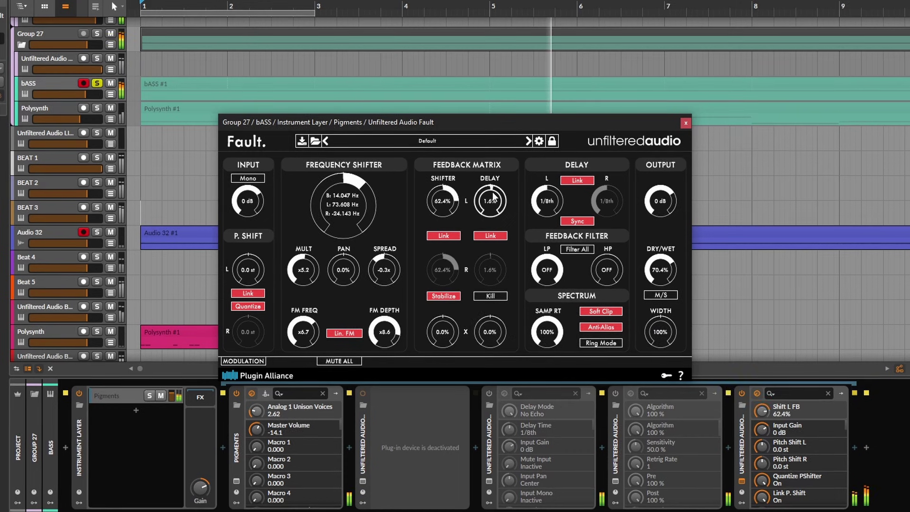
# Raise Fault's linked delay feedback and lower the frequency shift amount
pyautogui.moveTo(490, 197); pyautogui.dragTo(516, 151)
pyautogui.moveTo(356, 205); pyautogui.dragTo(356, 220)
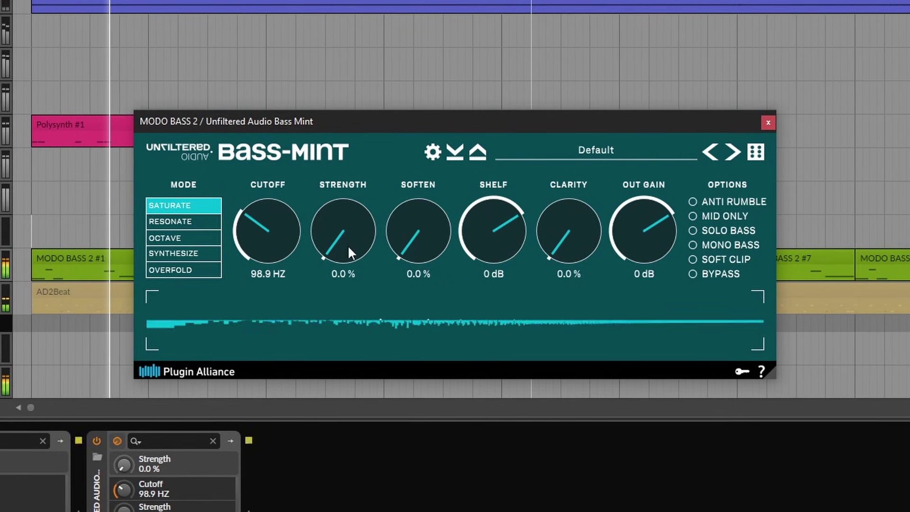
# Enable Anti Rumble and Mono Bass in Bass-Mint and set the saturation strength to 36.4% after trying 70.8%
pyautogui.moveTo(348, 245); pyautogui.dragTo(372, 133)
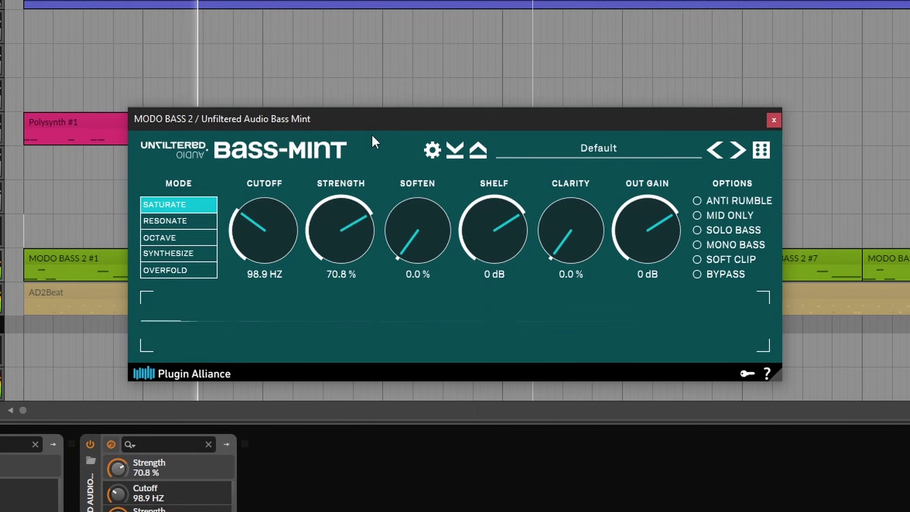
pyautogui.click(699, 199)
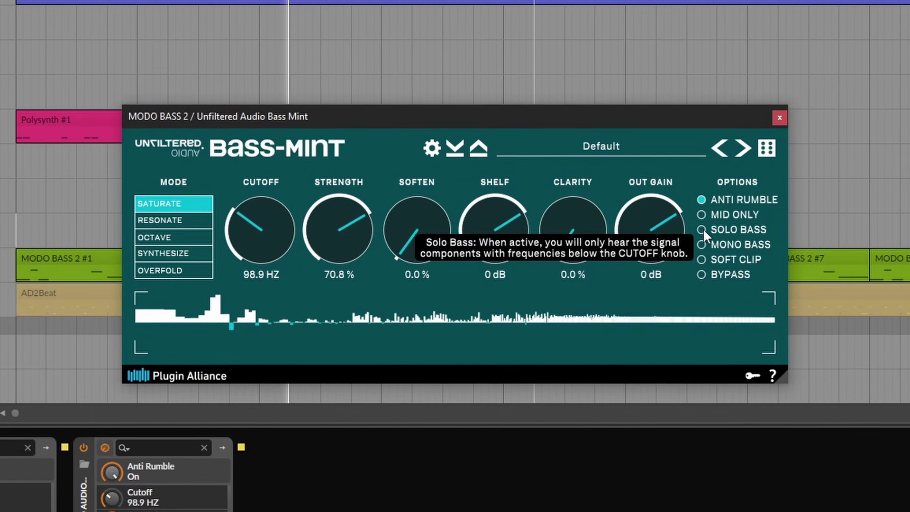
pyautogui.click(703, 243)
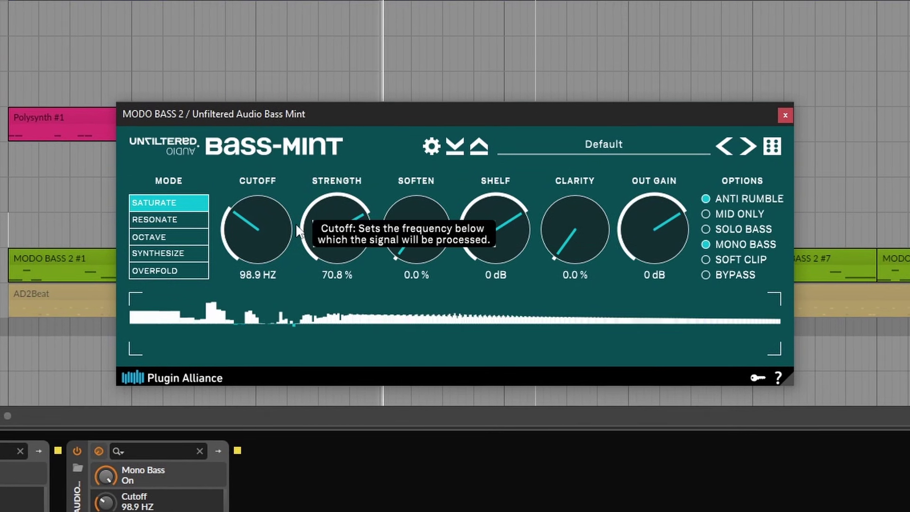
pyautogui.moveTo(311, 223); pyautogui.dragTo(300, 283)
# Try Bass-Mint's Synthesize mode, settle on Resonate and set the cutoff to 107 Hz
pyautogui.click(175, 249)
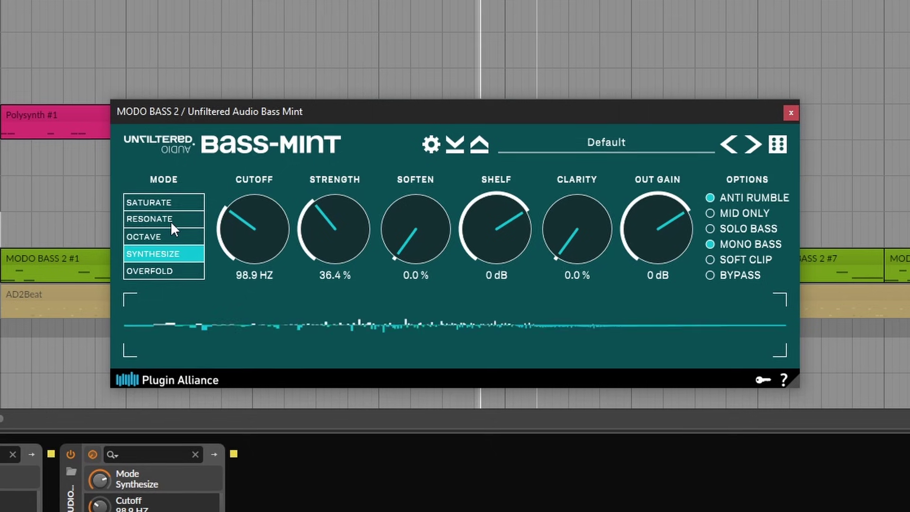
pyautogui.click(170, 235)
pyautogui.moveTo(241, 247); pyautogui.dragTo(194, 224)
pyautogui.click(284, 232)
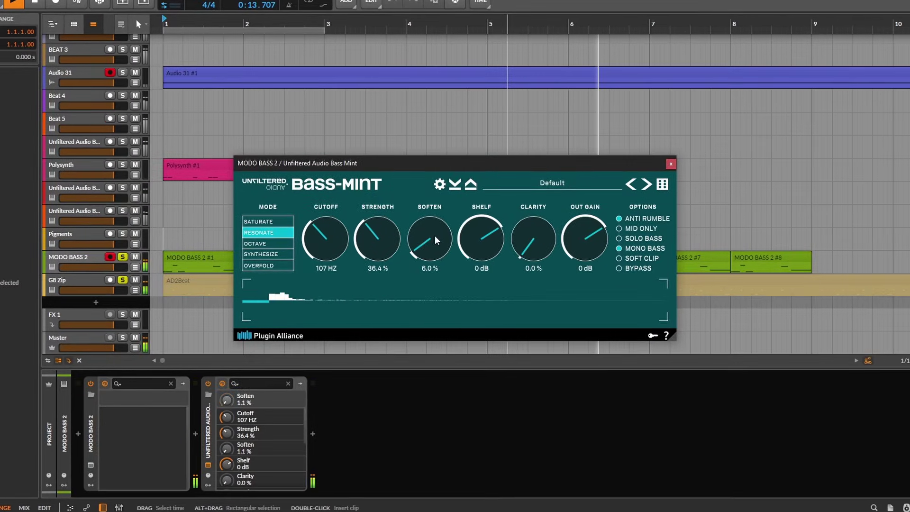
# Switch Bass-Mint to Overfold with Soften at 29.2% and Clarity at 100%, and raise the cutoff
pyautogui.moveTo(430, 238); pyautogui.dragTo(427, 319)
pyautogui.click(260, 266)
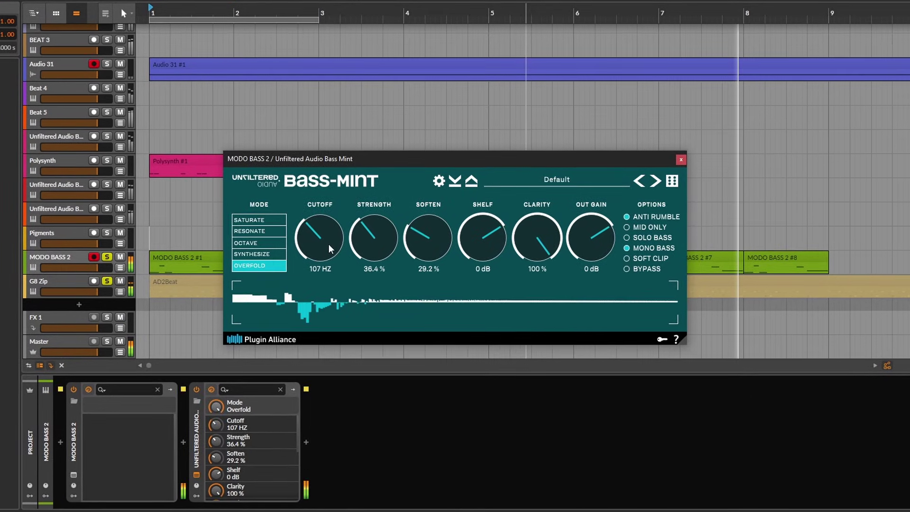
pyautogui.moveTo(330, 250); pyautogui.dragTo(403, 191)
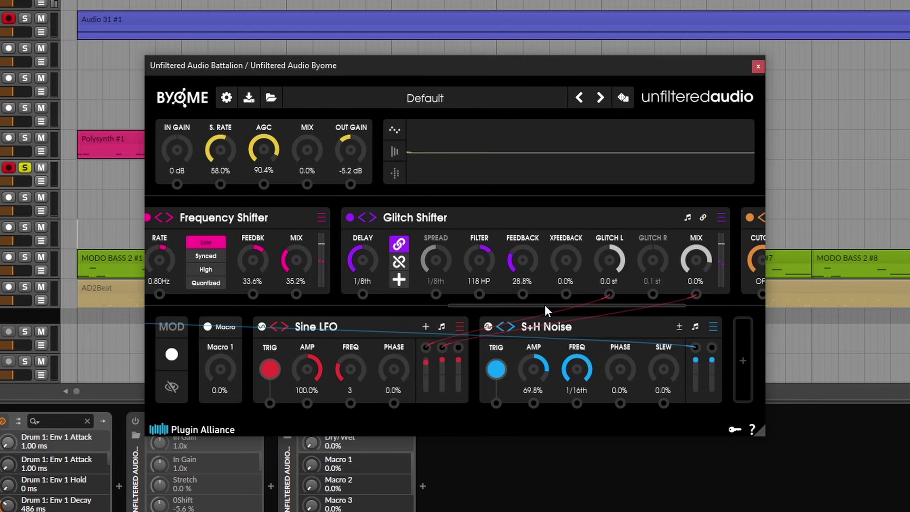
# Set the overall mix to 100% on the Byome chain that starts with Basic Filter and Saturation
pyautogui.moveTo(545, 307); pyautogui.dragTo(277, 329)
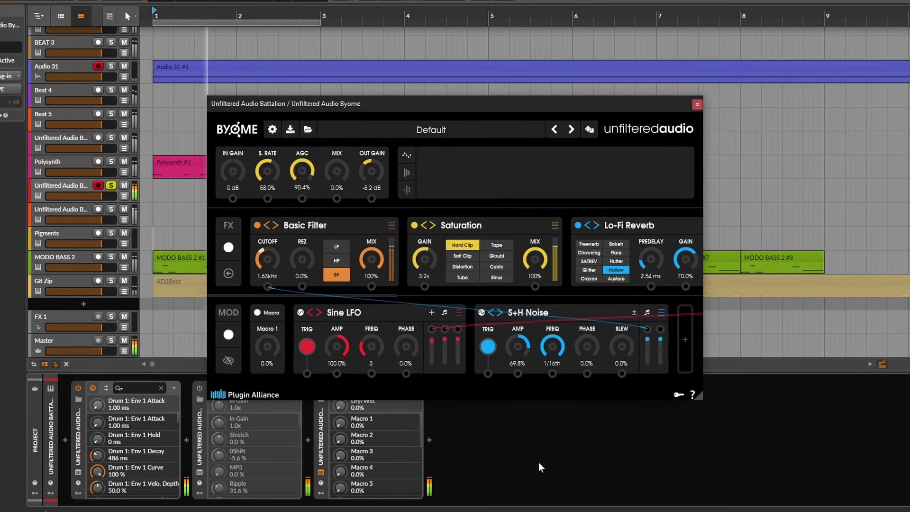
pyautogui.moveTo(331, 191); pyautogui.dragTo(327, 19)
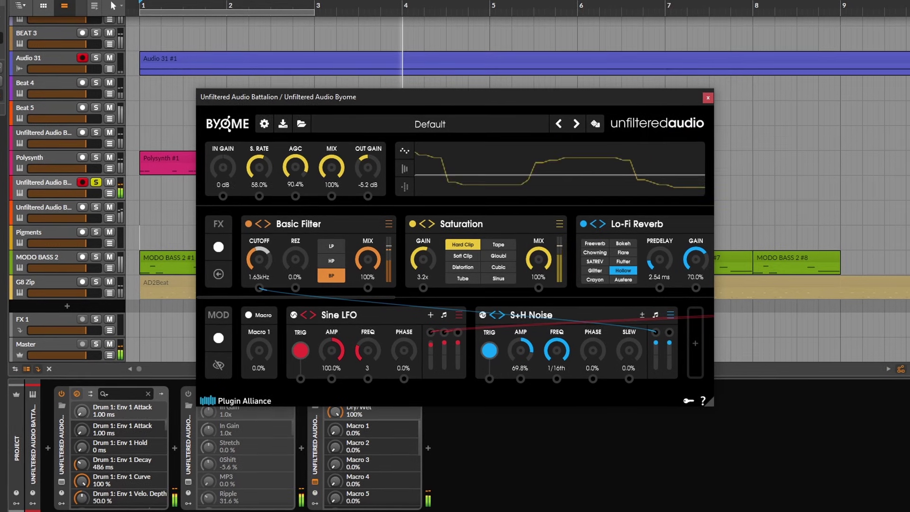
# Browse the replacement effect categories for Byome's Glitch Shifter module, from Delays and Distortions to Granular and Mixing
pyautogui.moveTo(325, 297); pyautogui.dragTo(670, 338)
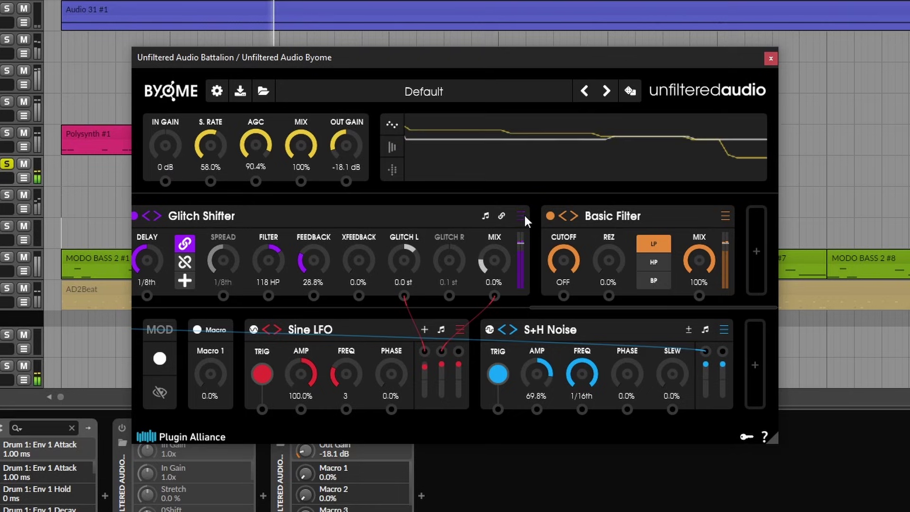
pyautogui.click(523, 216)
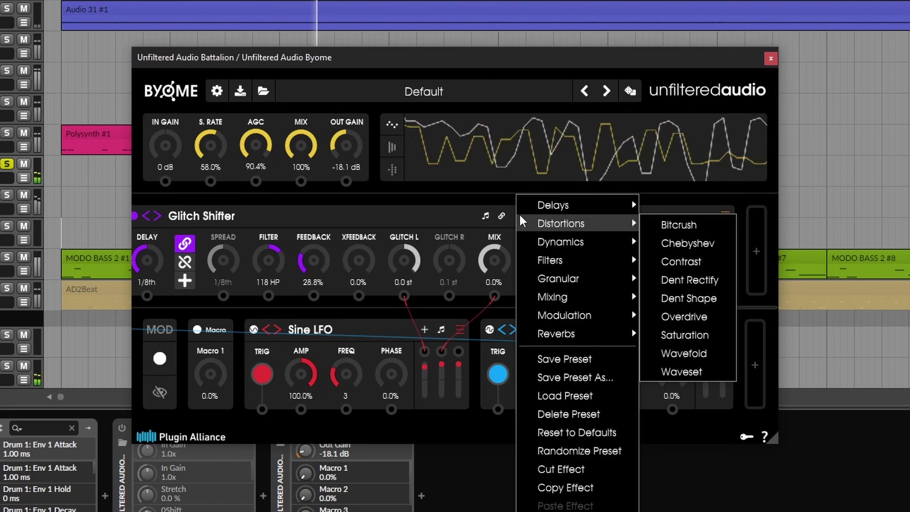
pyautogui.moveTo(541, 205)
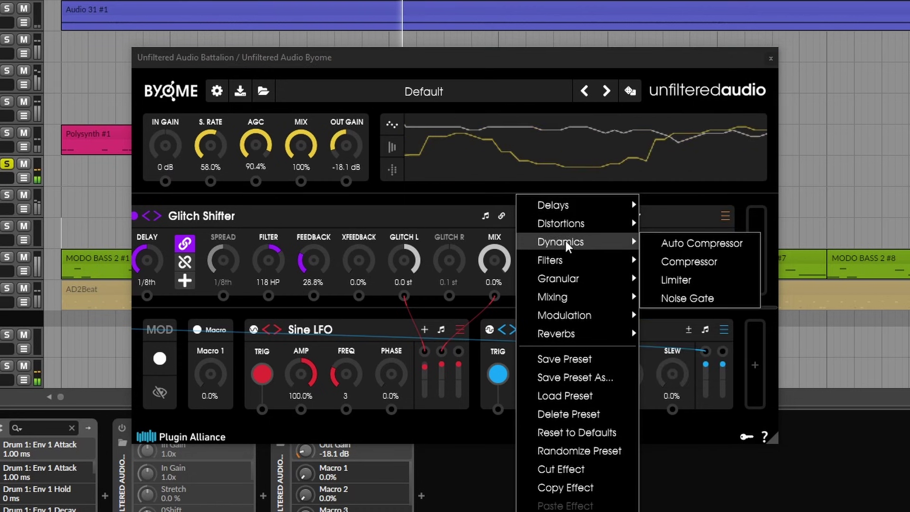
pyautogui.moveTo(564, 260)
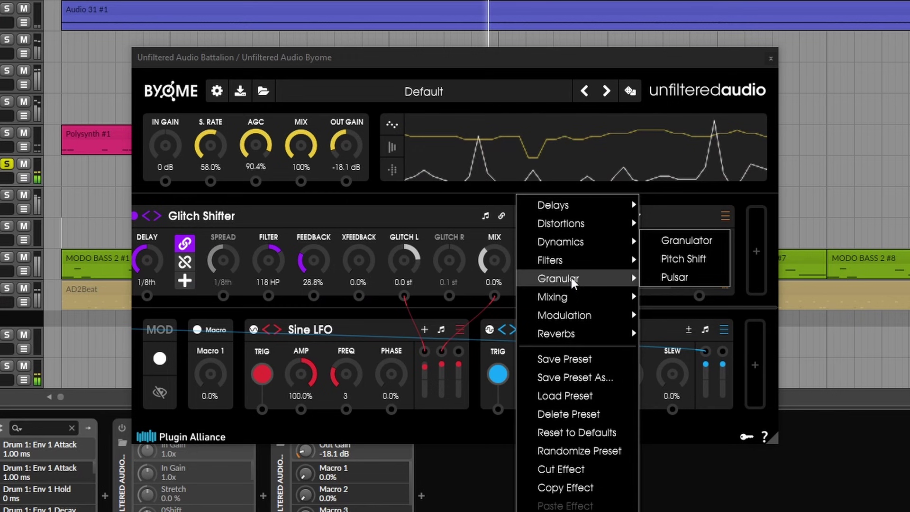
pyautogui.moveTo(569, 299)
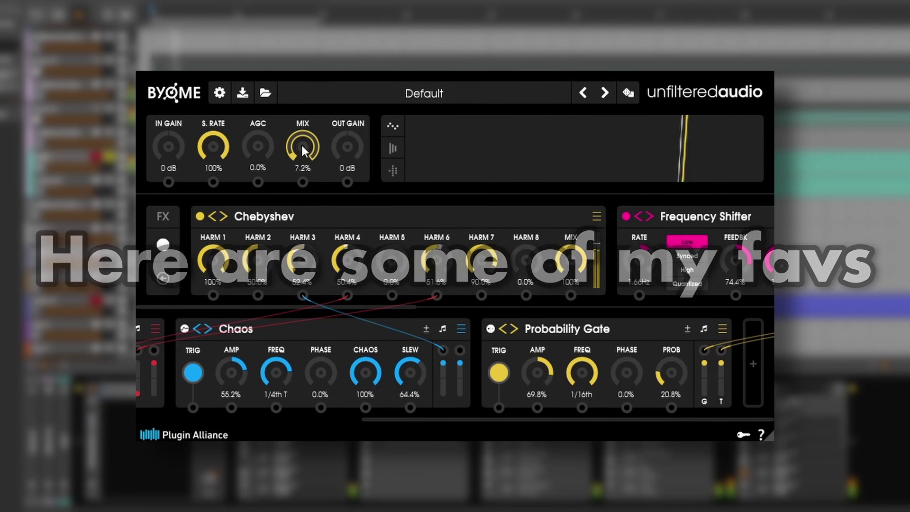
# Set the overall mix to 100% on the Byome chain with Chebyshev and Frequency Shifter, and look through its modules
pyautogui.moveTo(302, 146); pyautogui.dragTo(300, 78)
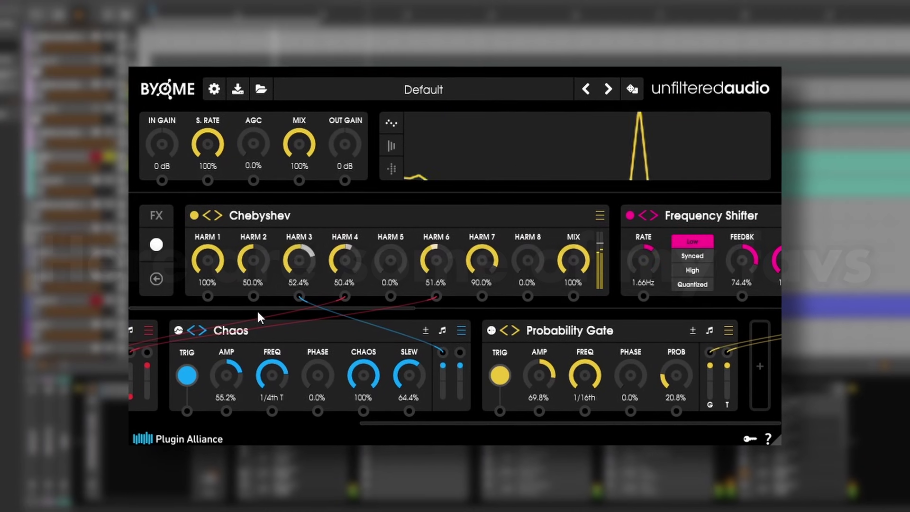
pyautogui.moveTo(251, 309); pyautogui.dragTo(628, 312)
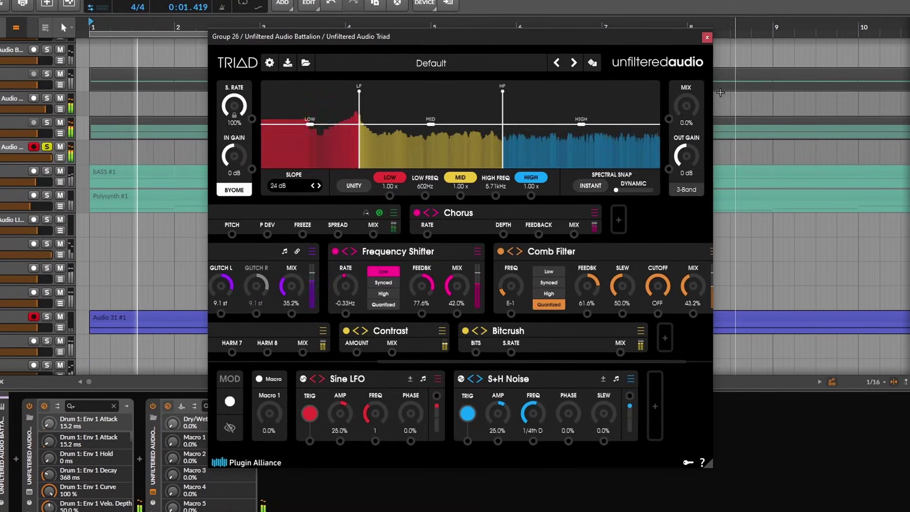
# Set Triad's mix to 100% on the Group 26 Battalion track and open its band count setting
pyautogui.moveTo(697, 116); pyautogui.dragTo(722, 1)
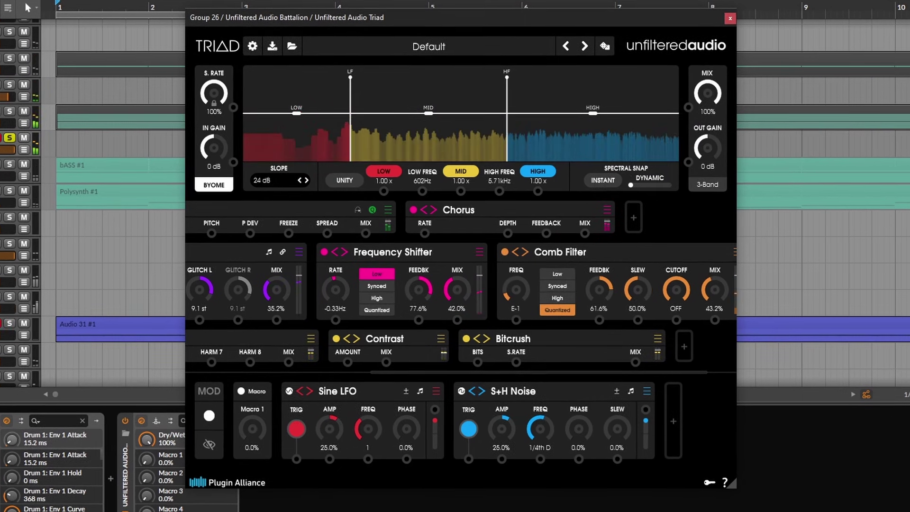
pyautogui.click(707, 185)
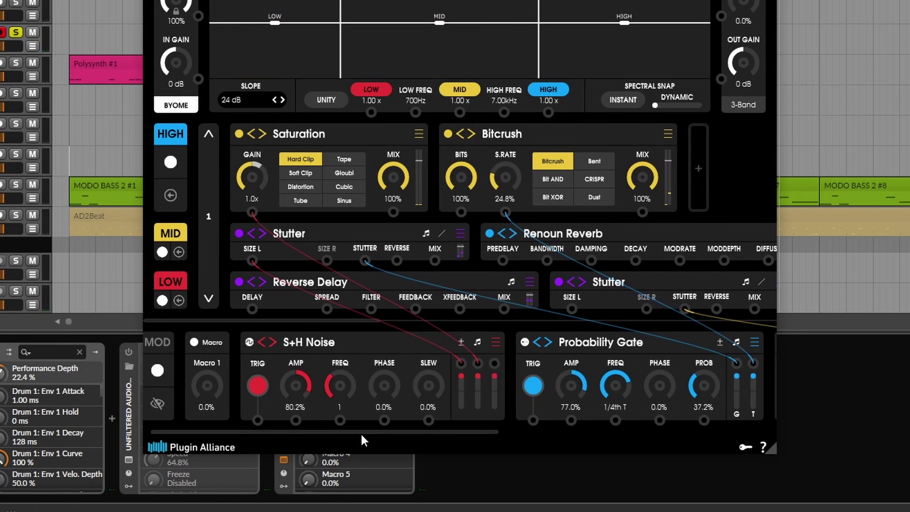
# Look through the modulators of the Triad with Saturation and Bitcrush in its high band, and raise its mix
pyautogui.moveTo(362, 433); pyautogui.dragTo(476, 428)
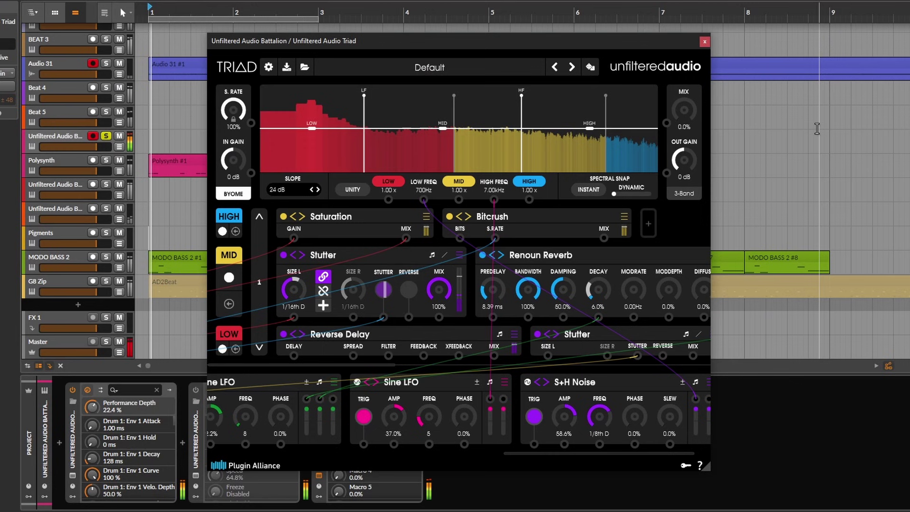
pyautogui.moveTo(692, 118); pyautogui.dragTo(724, 2)
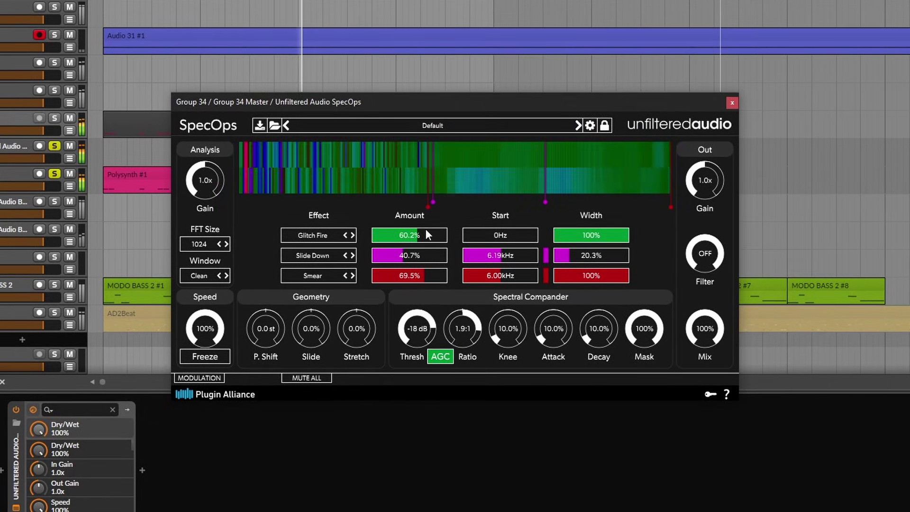
# Try raising SpecOps' Slide Down amount to 70.3% and sweeping its start frequency around 9.2 kHz
pyautogui.moveTo(400, 257); pyautogui.dragTo(409, 253)
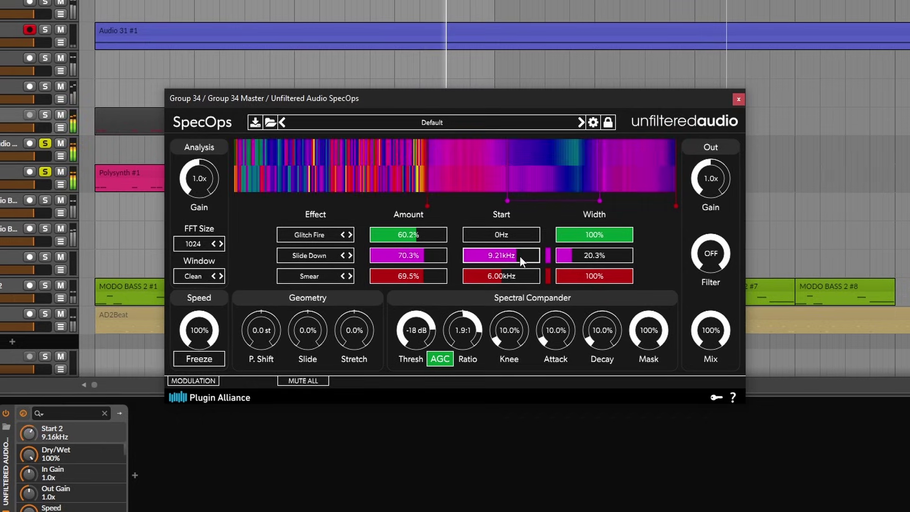
pyautogui.moveTo(490, 258); pyautogui.dragTo(482, 261)
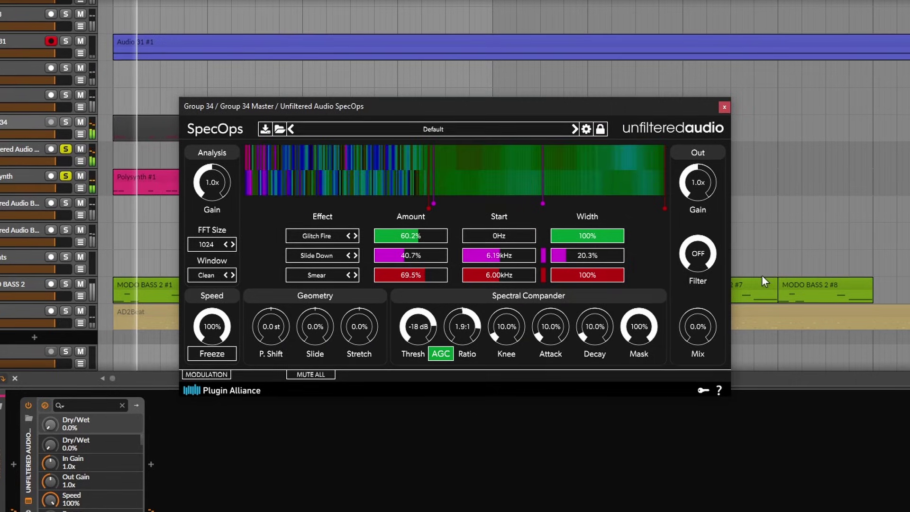
# Set SpecOps' mix to 100% and adjust Slide Down with a higher amount and a 1.43 kHz start frequency
pyautogui.moveTo(711, 288); pyautogui.dragTo(743, 175)
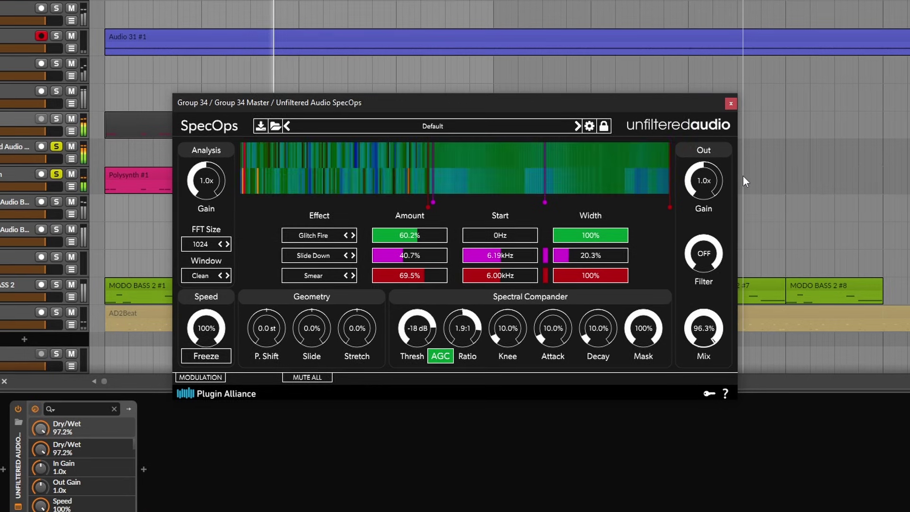
pyautogui.moveTo(395, 260); pyautogui.dragTo(425, 252)
pyautogui.moveTo(481, 256)
pyautogui.mouseDown()
pyautogui.moveTo(508, 258)
pyautogui.moveTo(482, 253)
pyautogui.mouseUp()
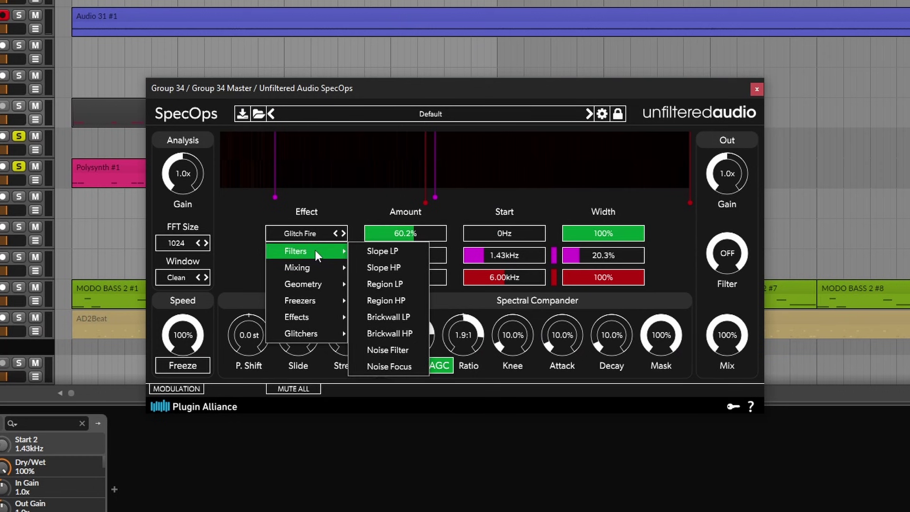
pyautogui.moveTo(315, 307)
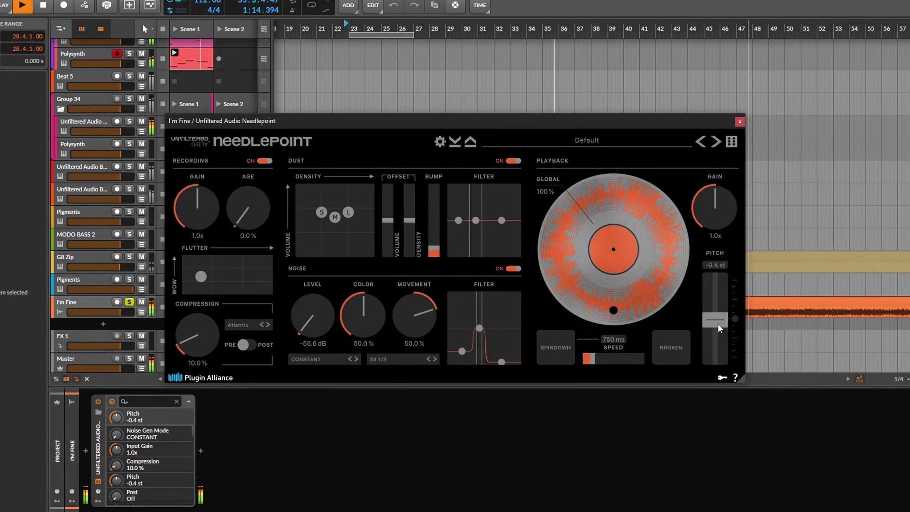
# Set Needlepoint's pitch to -2.7 st, age to 58.4% and compression to 52.0%, and trigger the record spindown
pyautogui.moveTo(725, 334); pyautogui.dragTo(725, 343)
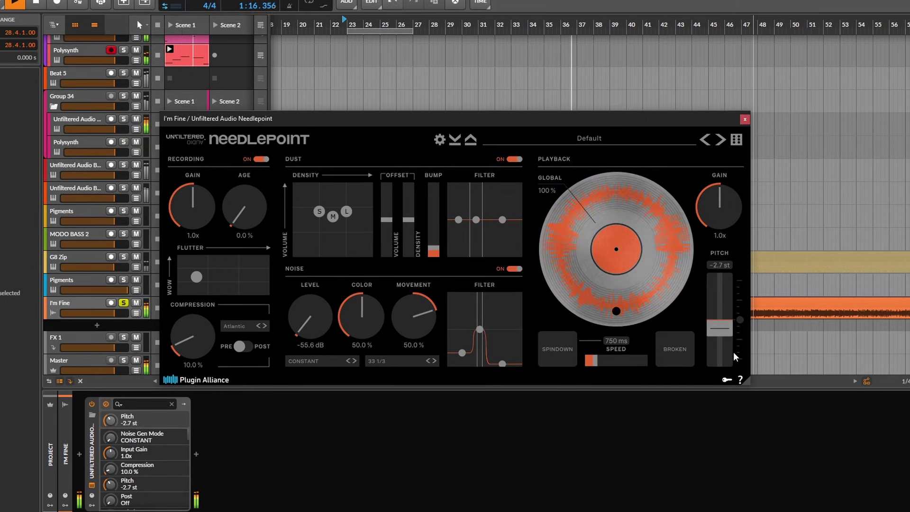
pyautogui.moveTo(243, 209); pyautogui.dragTo(259, 141)
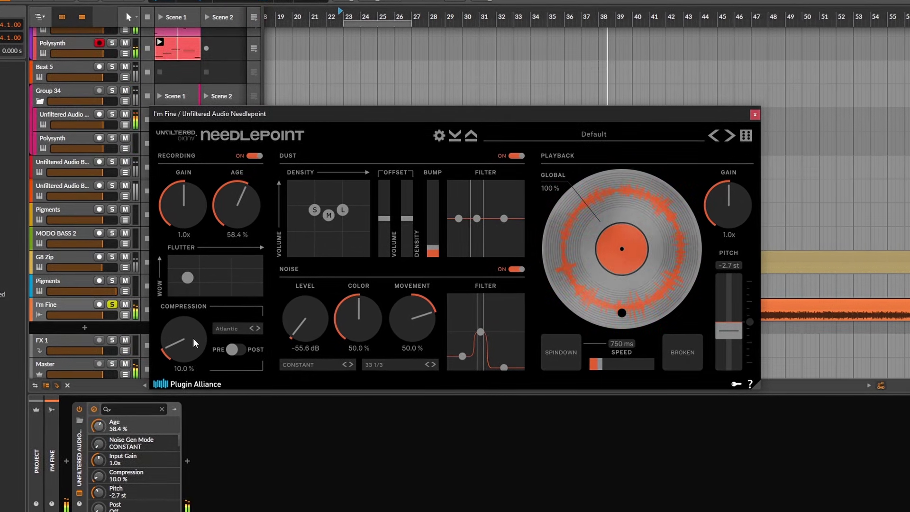
pyautogui.moveTo(195, 339); pyautogui.dragTo(220, 313)
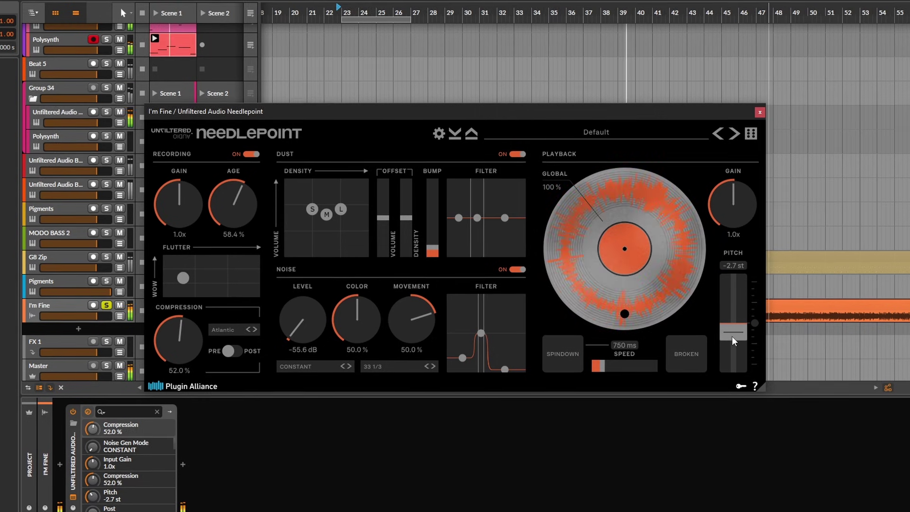
pyautogui.click(559, 353)
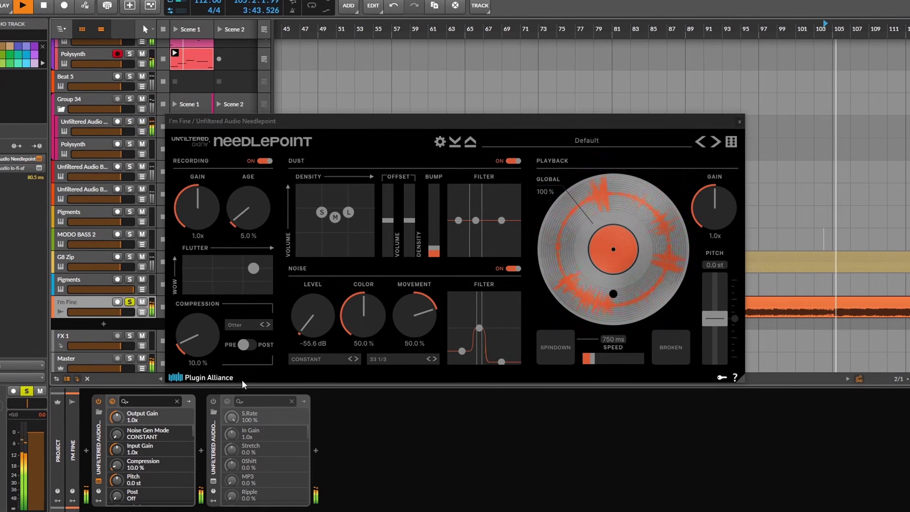
# Set Needlepoint's Otter compression to 100% and the recording age to 55.8%
pyautogui.moveTo(206, 359); pyautogui.dragTo(237, 265)
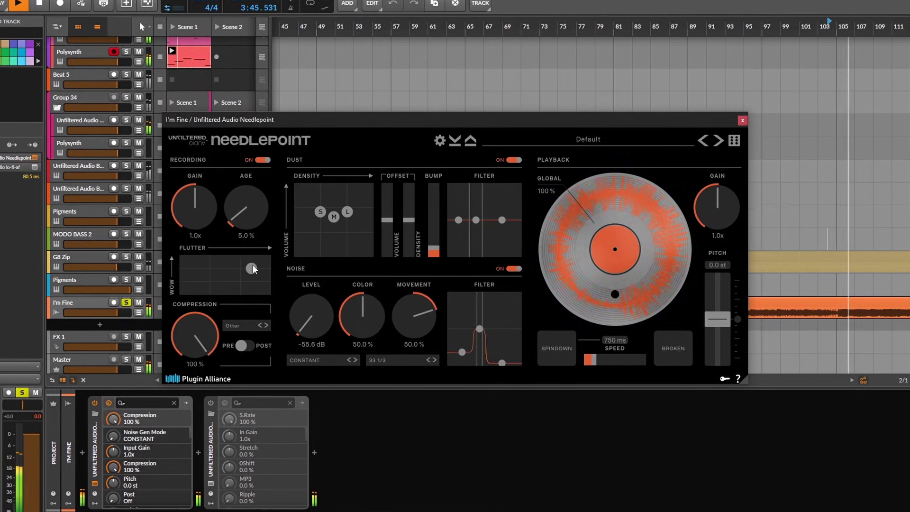
pyautogui.moveTo(262, 203); pyautogui.dragTo(260, 175)
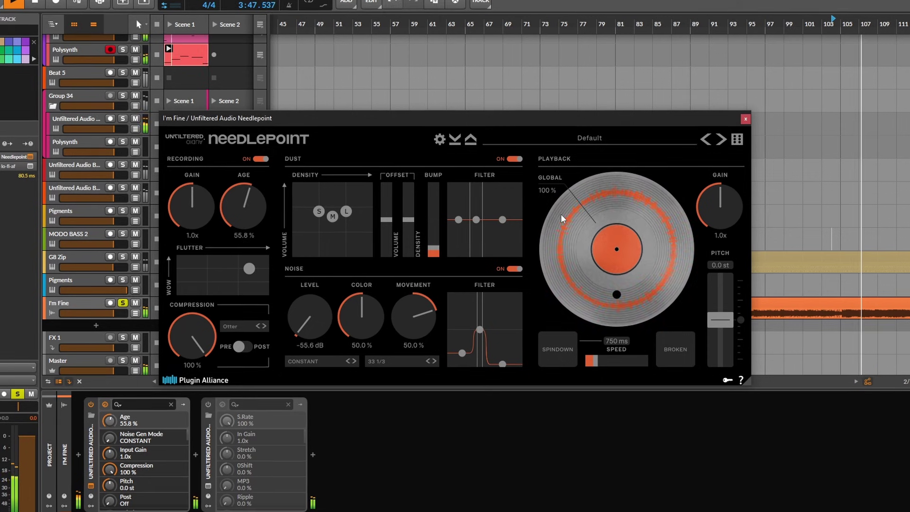
# Raise Needlepoint's playback pitch to 6.0 st, drop it to -5.1 st, and turn on the Broken record effect
pyautogui.moveTo(728, 333); pyautogui.dragTo(728, 314)
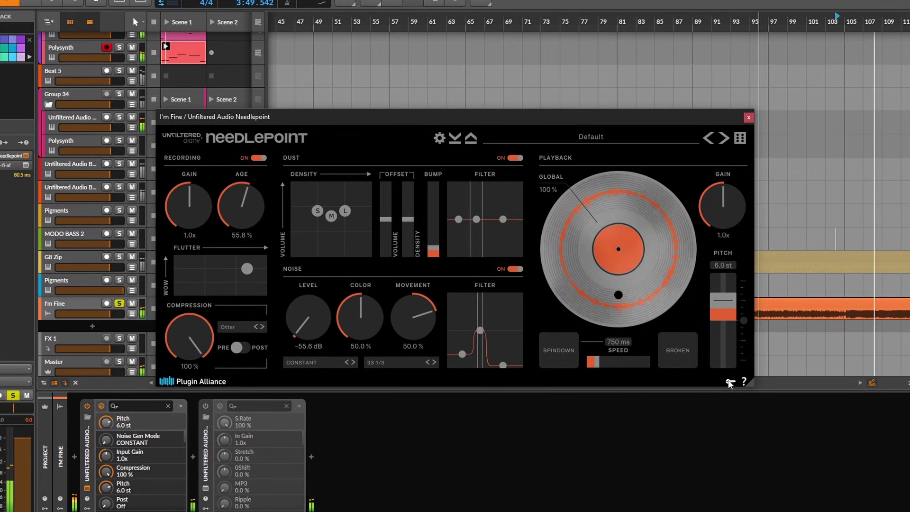
pyautogui.moveTo(728, 301); pyautogui.dragTo(735, 340)
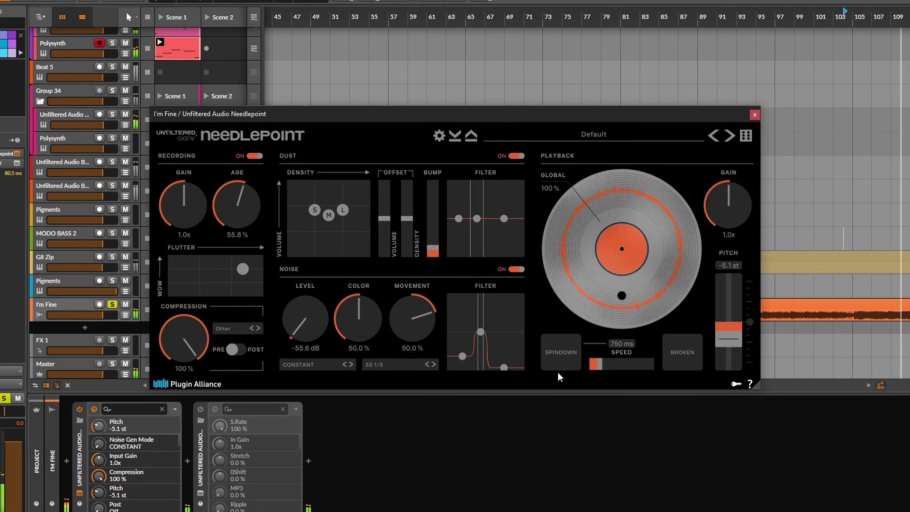
pyautogui.click(683, 352)
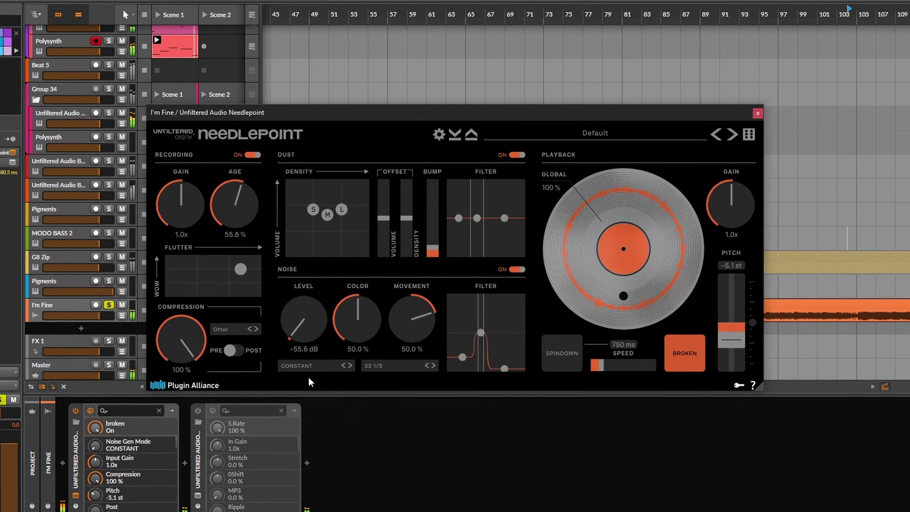
# Set Needlepoint's noise color to 81.2% and noise level to -22.1 dB, and switch the Broken effect off
pyautogui.moveTo(363, 327); pyautogui.dragTo(376, 309)
pyautogui.moveTo(303, 327); pyautogui.dragTo(307, 305)
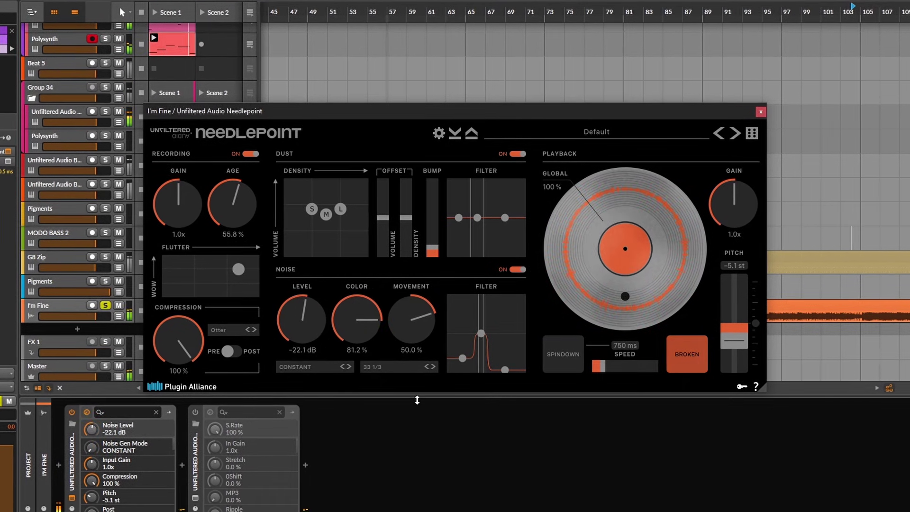
pyautogui.click(688, 354)
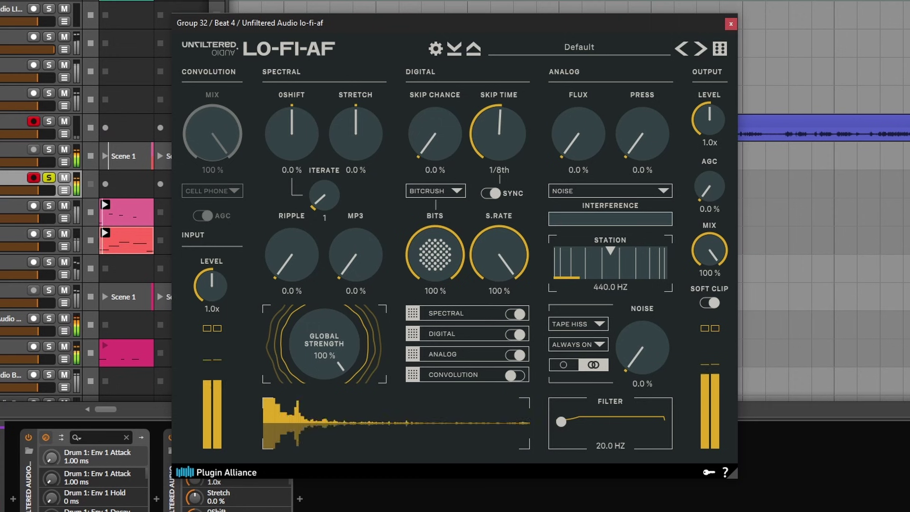
# Enable lo-fi-af's convolution on Beat 4, set its mix to 64.8% and raise the spectral 0Shift to 90.4%
pyautogui.click(517, 372)
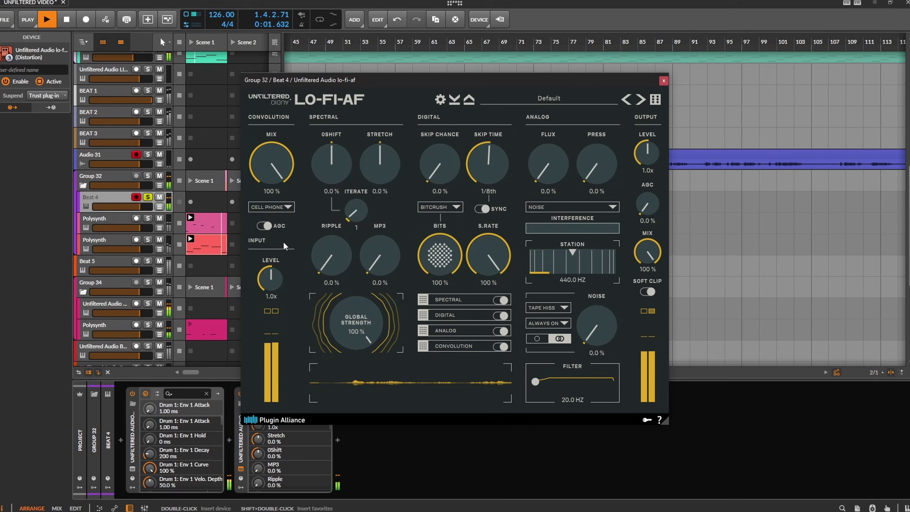
pyautogui.moveTo(271, 164); pyautogui.dragTo(272, 183)
pyautogui.moveTo(331, 163); pyautogui.dragTo(380, 138)
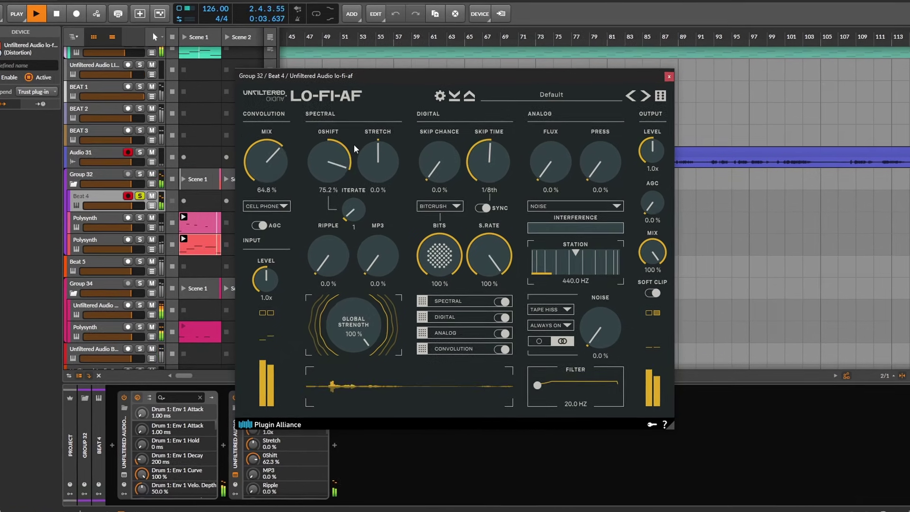
# Set lo-fi-af's Stretch to 92.8%, Iterate to 16, MP3 to 48.8% and Ripple to 99.6%, and lower the sample rate
pyautogui.moveTo(378, 256); pyautogui.dragTo(361, 214)
pyautogui.moveTo(325, 258); pyautogui.dragTo(327, 237)
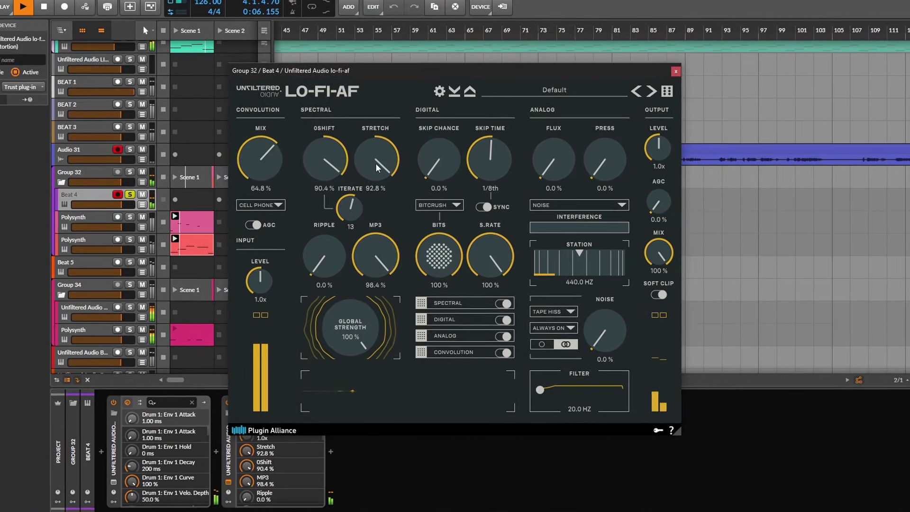
pyautogui.moveTo(376, 259); pyautogui.dragTo(377, 278)
pyautogui.moveTo(353, 211); pyautogui.dragTo(354, 206)
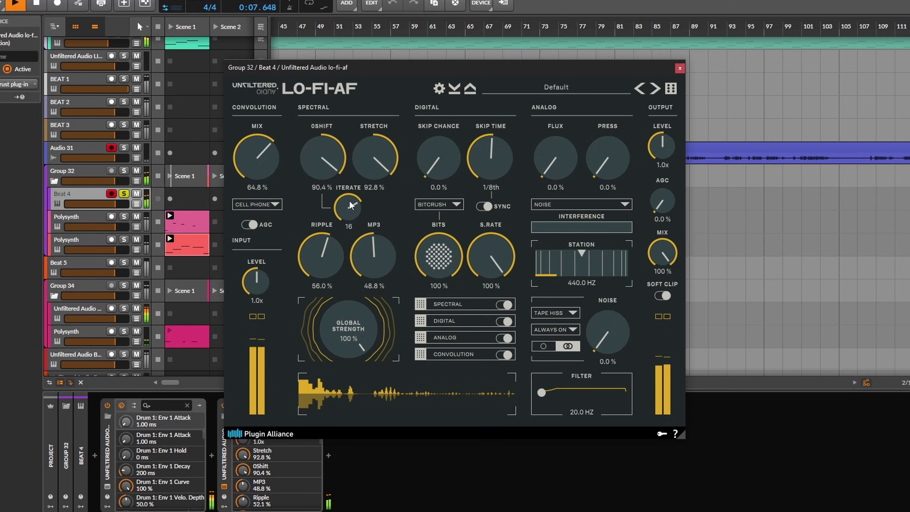
pyautogui.moveTo(322, 258); pyautogui.dragTo(322, 233)
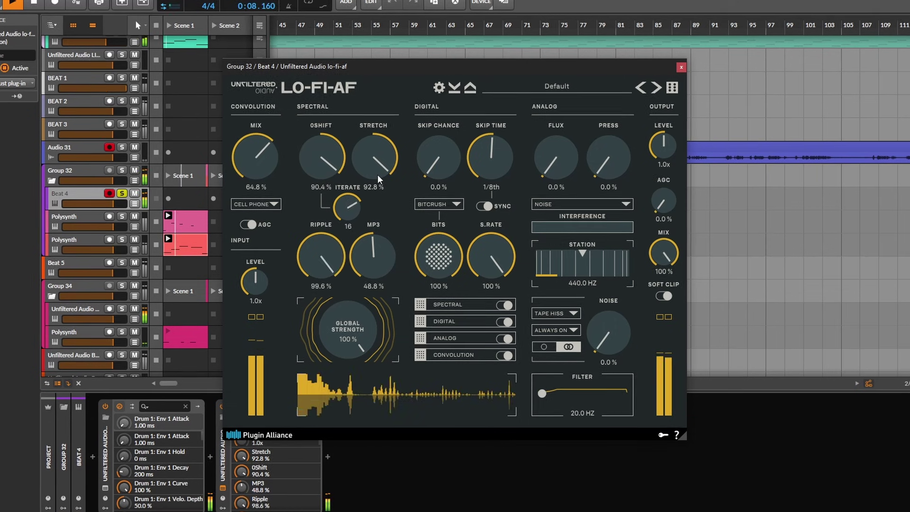
pyautogui.moveTo(491, 258); pyautogui.dragTo(491, 372)
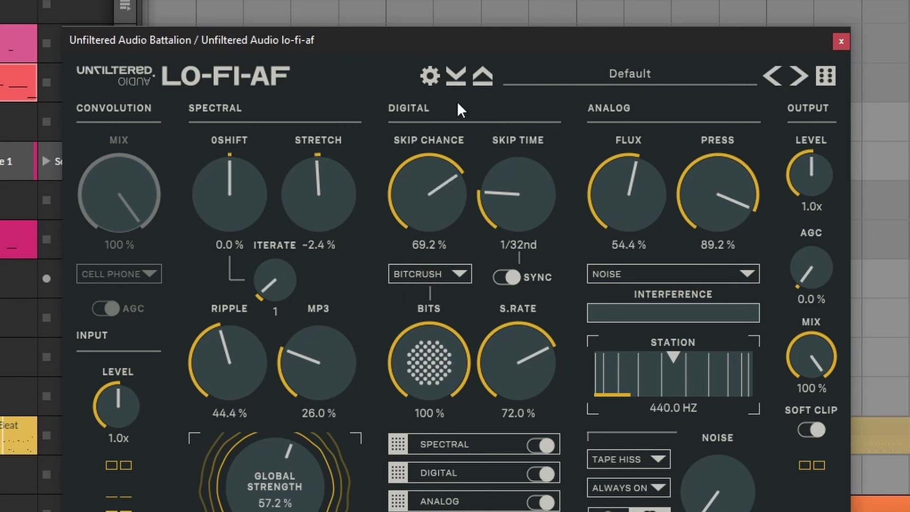
# Set lo-fi-af's skip chance to 30.0% on the Battalion track and change the analog interference source to Sine
pyautogui.moveTo(440, 152); pyautogui.dragTo(440, 199)
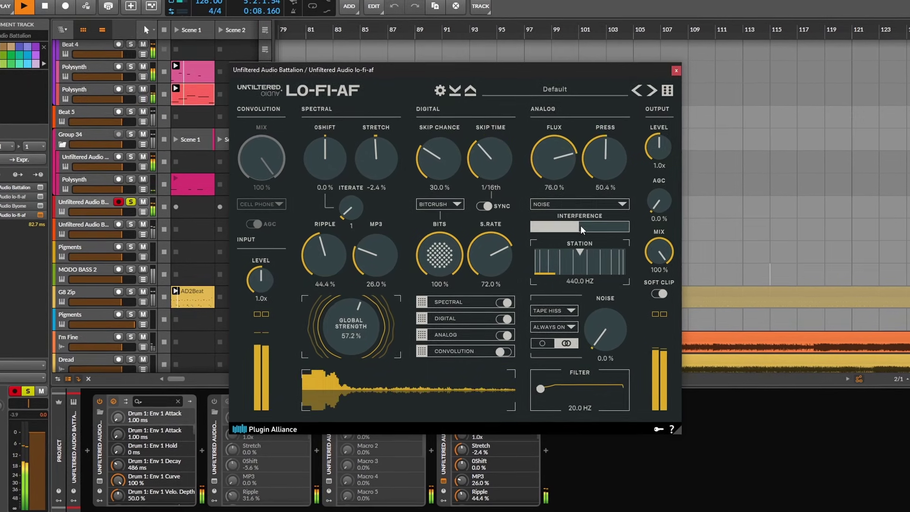
pyautogui.click(624, 203)
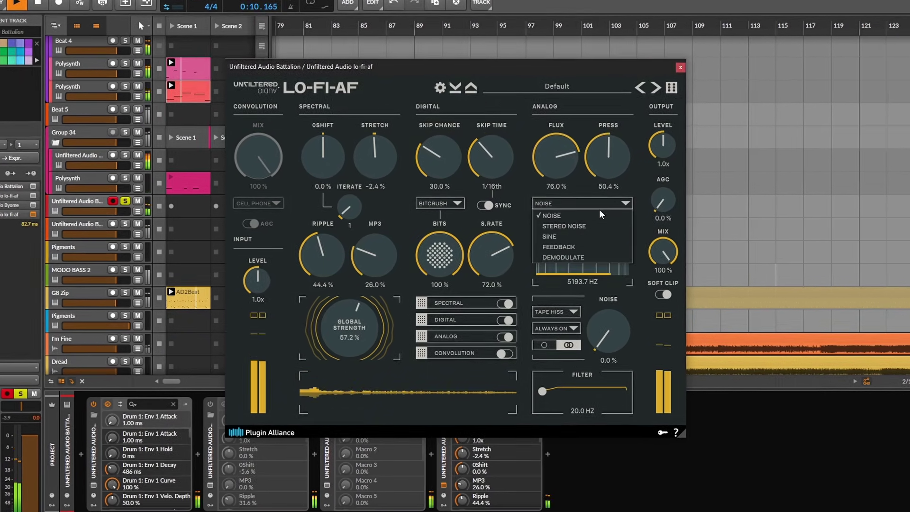
pyautogui.click(550, 236)
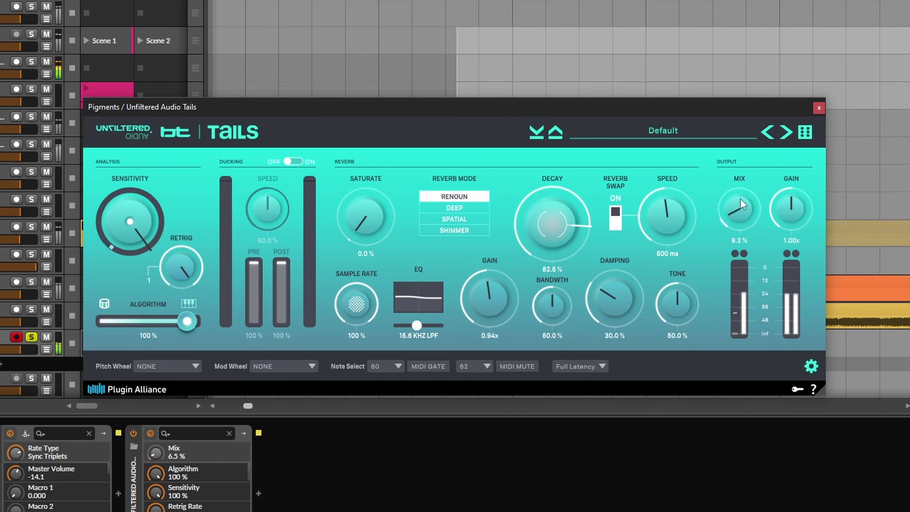
# Set Tails' output mix to 26.8%, its reverb decay to 100% and its EQ to a 296 Hz high-pass
pyautogui.moveTo(740, 199); pyautogui.dragTo(747, 178)
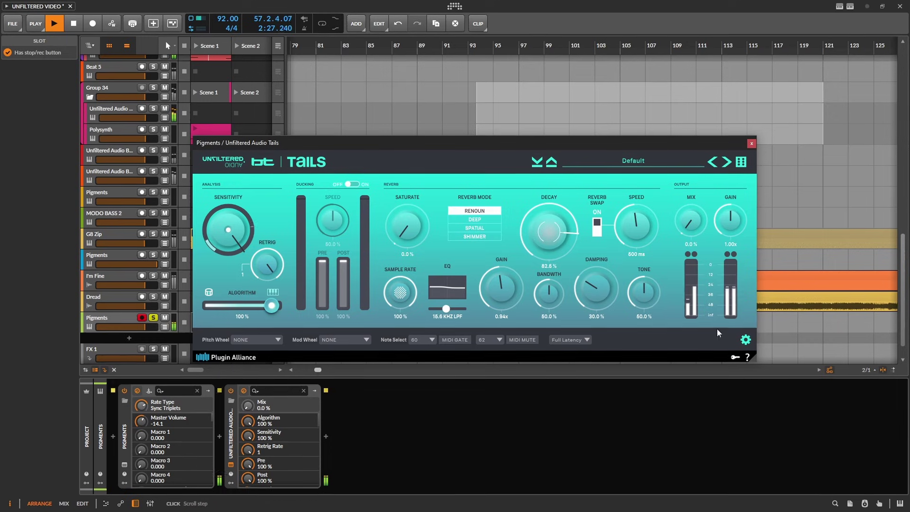
pyautogui.moveTo(691, 224); pyautogui.dragTo(710, 199)
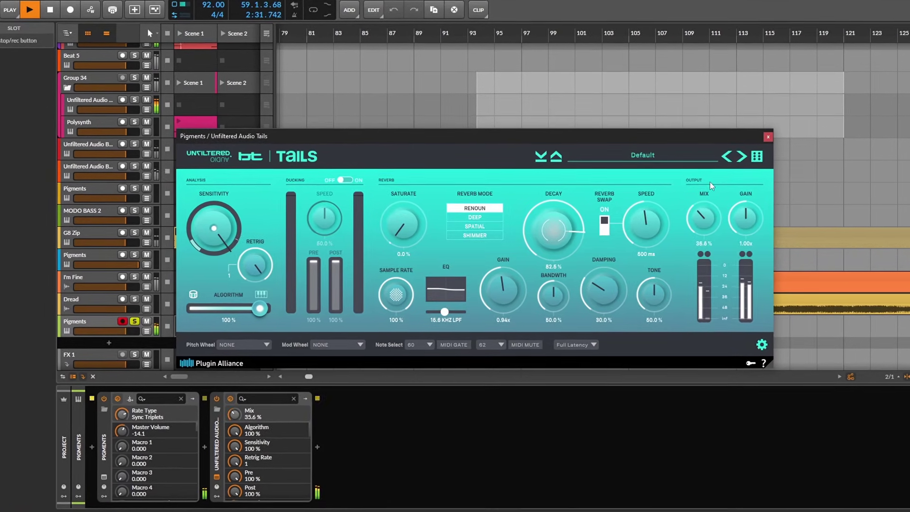
pyautogui.moveTo(567, 232); pyautogui.dragTo(568, 214)
pyautogui.moveTo(710, 219); pyautogui.dragTo(710, 214)
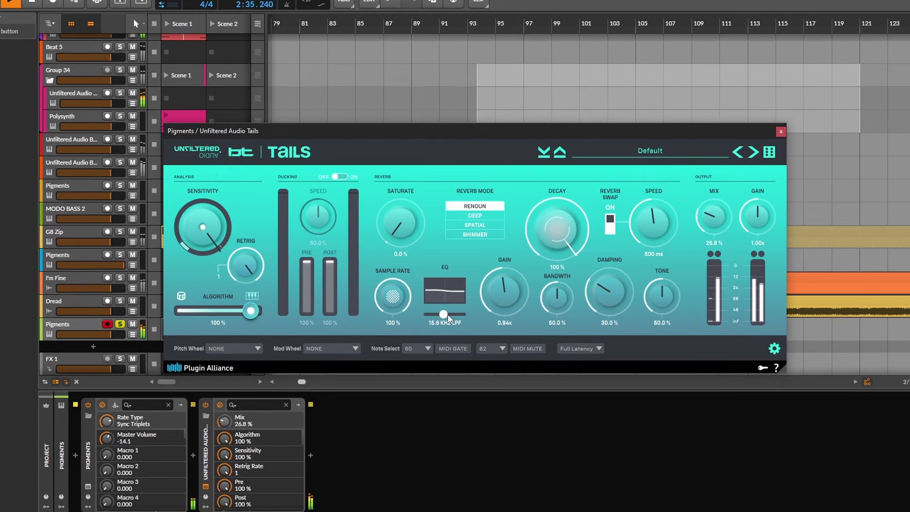
pyautogui.moveTo(453, 314); pyautogui.dragTo(457, 314)
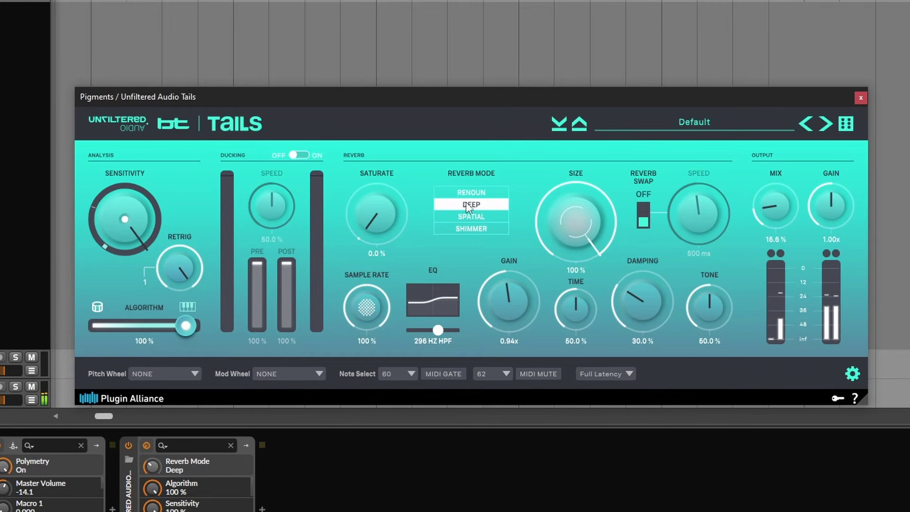
# Audition Tails' Spatial reverb mode and set the reverb mode to Shimmer
pyautogui.click(479, 217)
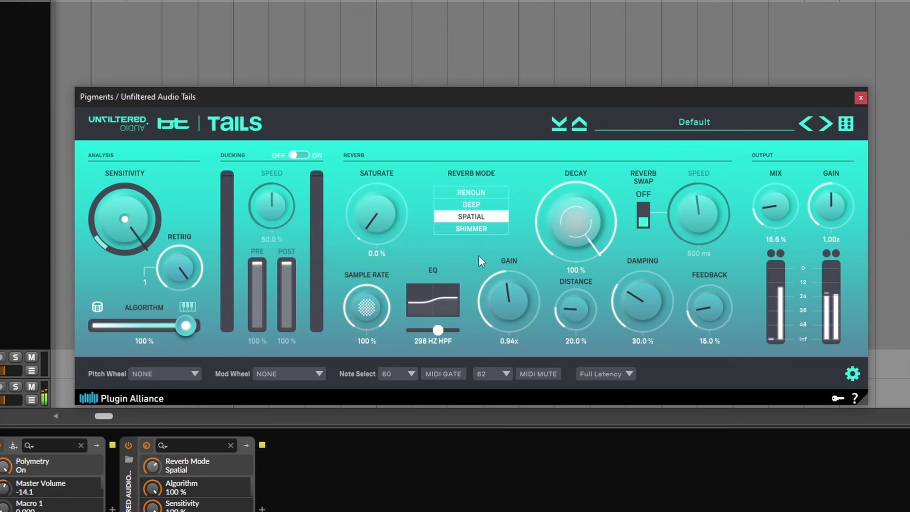
pyautogui.click(474, 227)
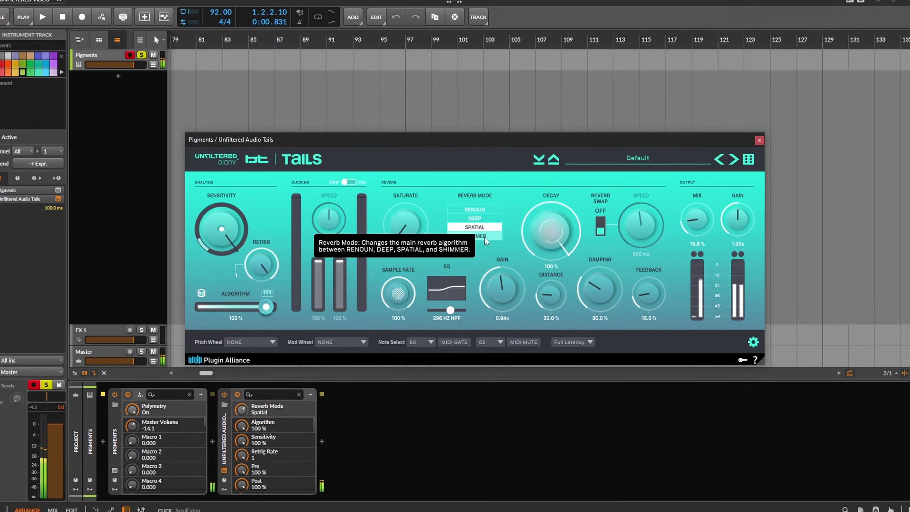
pyautogui.click(478, 236)
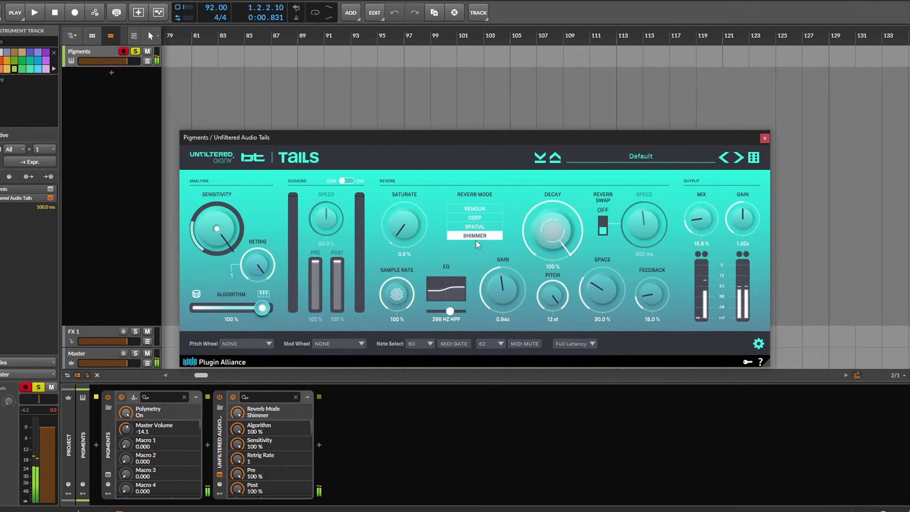
# Set Tails' saturation to 77.8% and sample rate to 49.3%, and raise the reverb gain
pyautogui.moveTo(405, 224); pyautogui.dragTo(408, 184)
pyautogui.moveTo(397, 308); pyautogui.dragTo(444, 403)
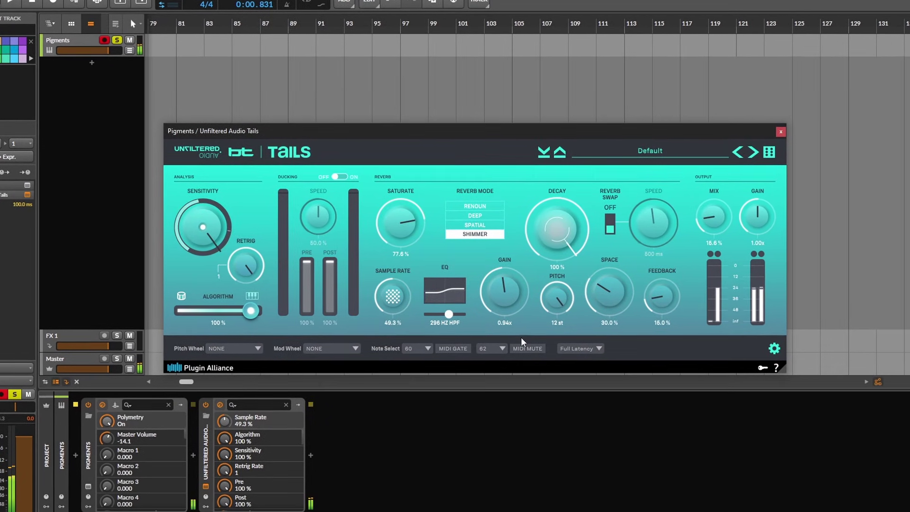
pyautogui.moveTo(507, 296); pyautogui.dragTo(525, 285)
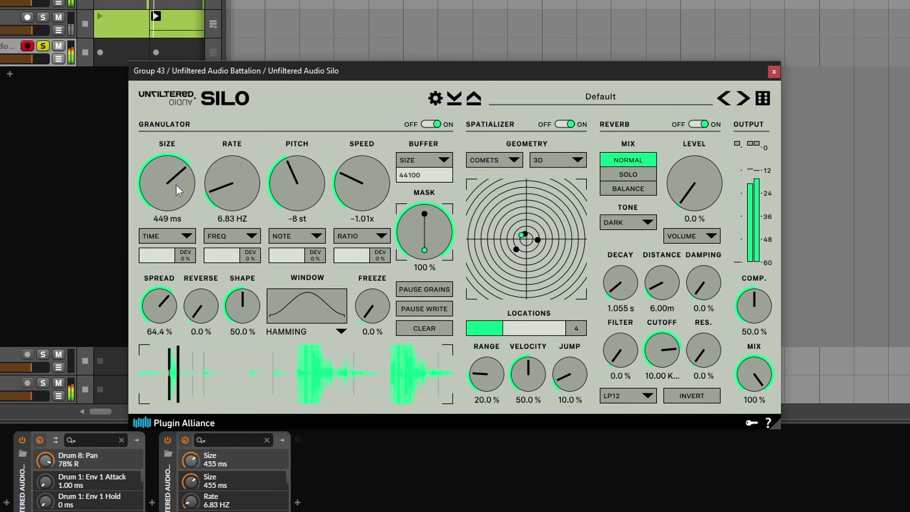
# Vary Silo's granulator on the Battalion track with a 630 ms size, 6.83 Hz rate, -8 st pitch and 0.000x speed, and raise the pitch
pyautogui.moveTo(176, 209); pyautogui.dragTo(196, 180)
pyautogui.moveTo(372, 189); pyautogui.dragTo(380, 177)
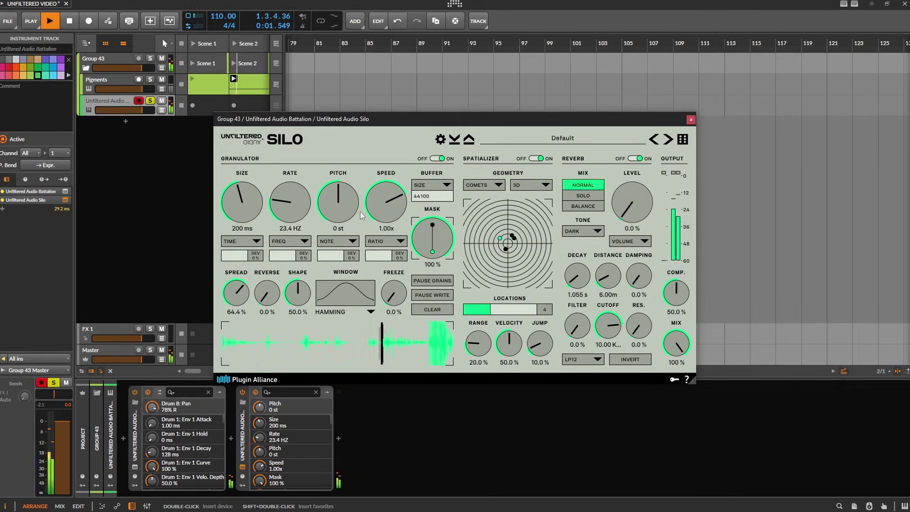
pyautogui.moveTo(340, 209); pyautogui.dragTo(235, 187)
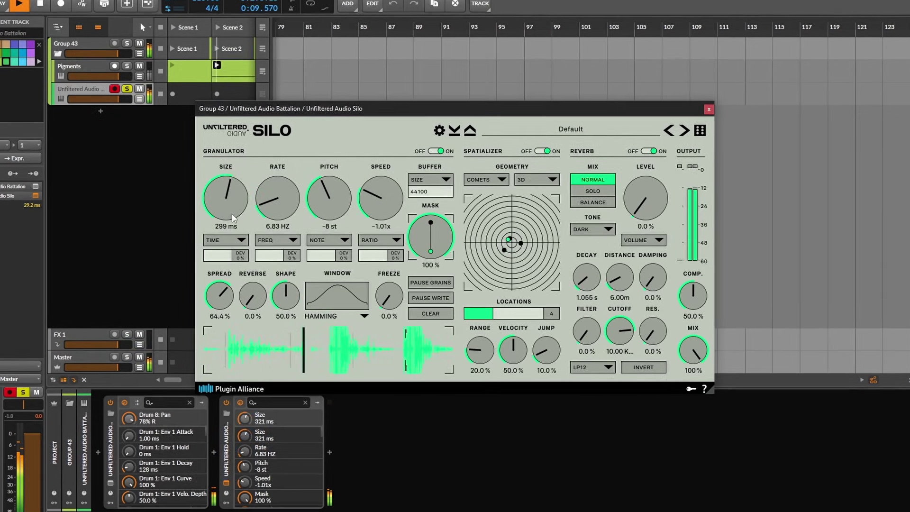
pyautogui.moveTo(381, 208); pyautogui.dragTo(402, 169)
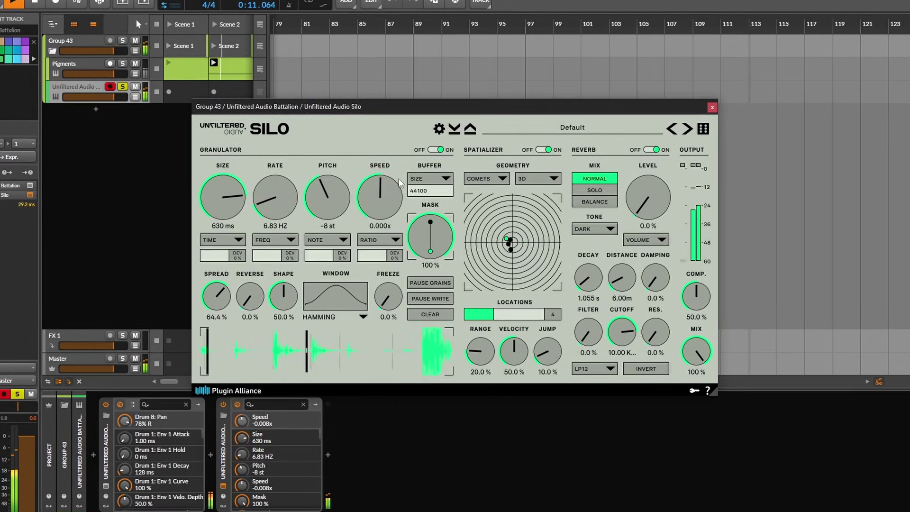
pyautogui.moveTo(332, 194)
pyautogui.mouseDown()
pyautogui.moveTo(343, 170)
pyautogui.moveTo(345, 183)
pyautogui.mouseUp()
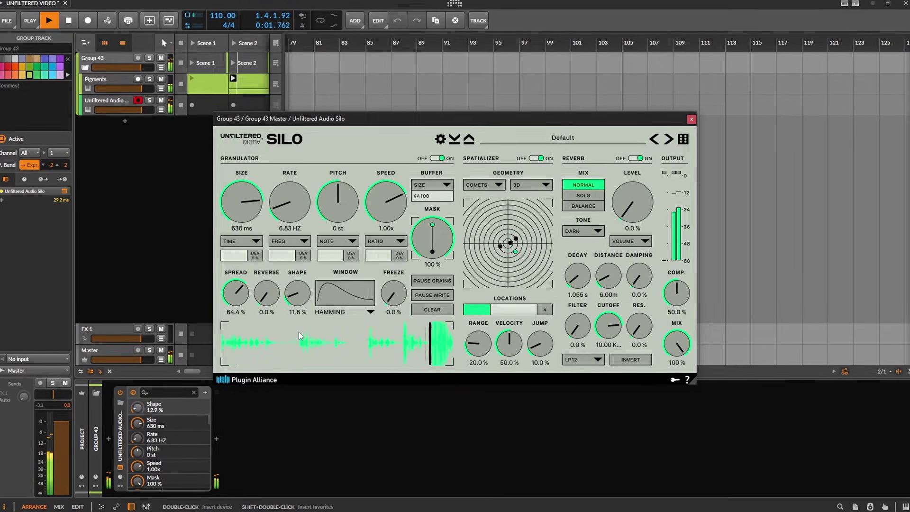
# Set the Group 43 master's Silo to 61.2% reverse, -13 st pitch, -0.54x speed and 51.6% spread
pyautogui.moveTo(266, 292); pyautogui.dragTo(268, 265)
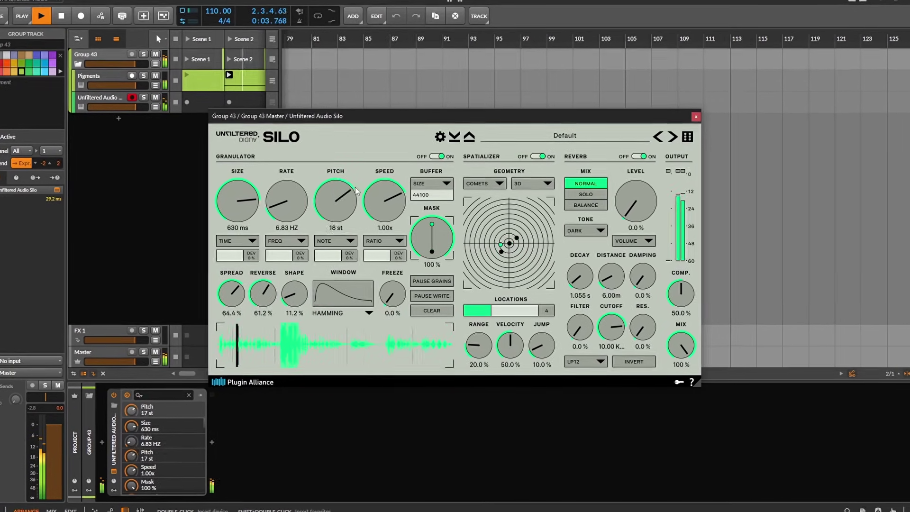
pyautogui.moveTo(356, 191); pyautogui.dragTo(382, 211)
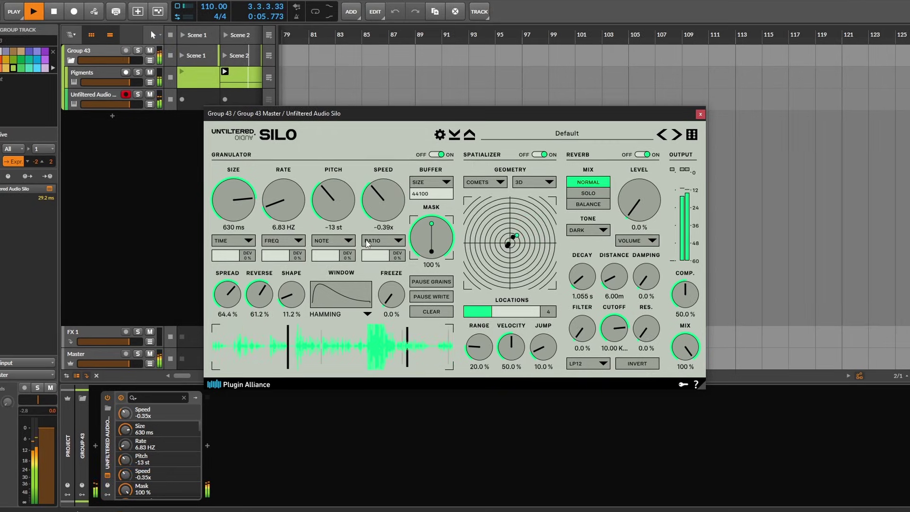
pyautogui.moveTo(366, 243); pyautogui.dragTo(367, 254)
pyautogui.moveTo(228, 294); pyautogui.dragTo(228, 305)
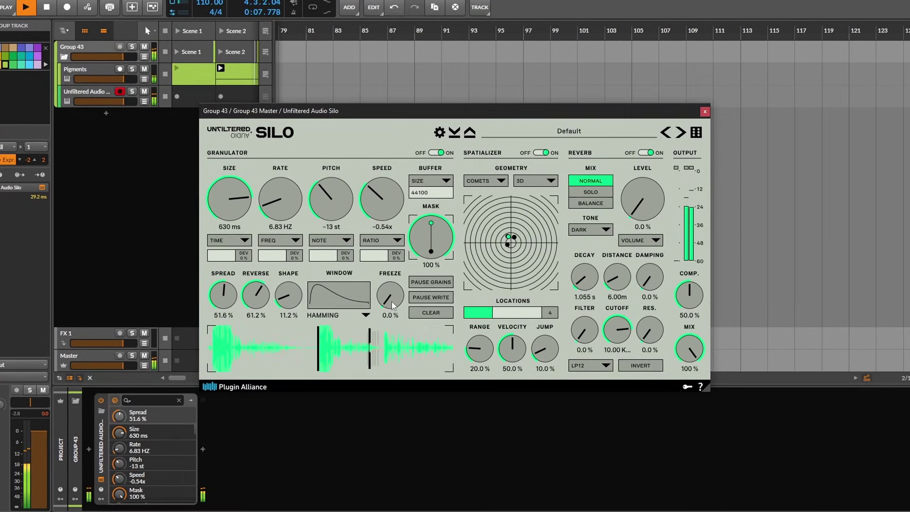
# Set Silo's freeze to 78.8% and mask to 56.4%, and increase the spatializer's locations and jump
pyautogui.moveTo(391, 306); pyautogui.dragTo(392, 271)
pyautogui.moveTo(430, 237); pyautogui.dragTo(436, 291)
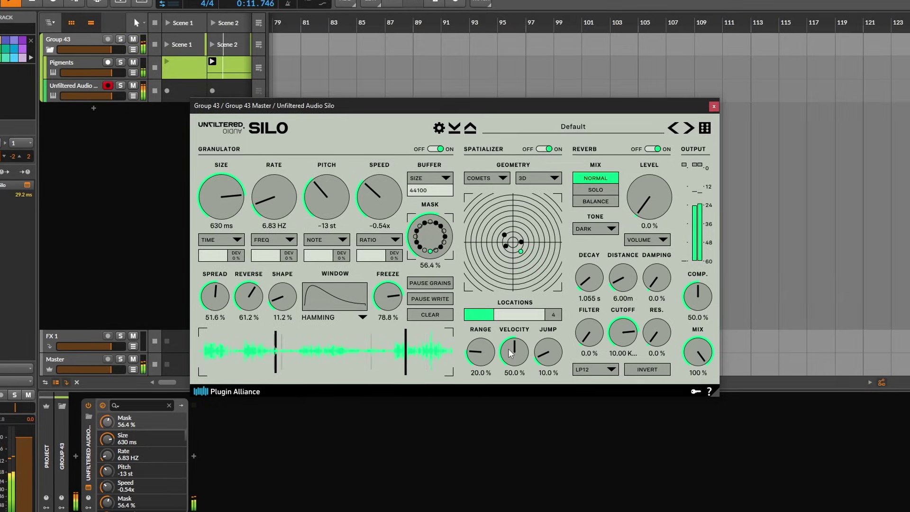
pyautogui.moveTo(495, 314); pyautogui.dragTo(545, 315)
pyautogui.moveTo(548, 352); pyautogui.dragTo(550, 327)
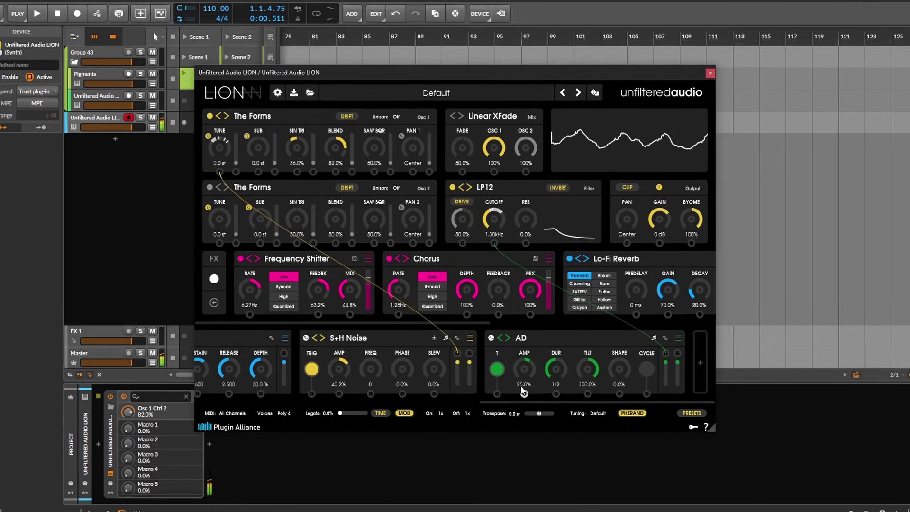
# Switch LION's first oscillator to the Ringo mode and set its Sine 2 tuning to 22.0 st
pyautogui.moveTo(523, 402); pyautogui.dragTo(173, 488)
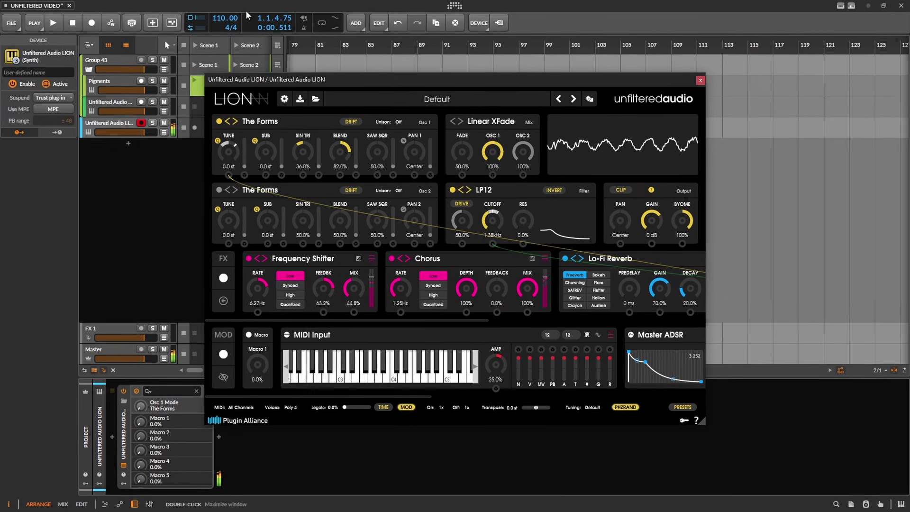
pyautogui.click(233, 120)
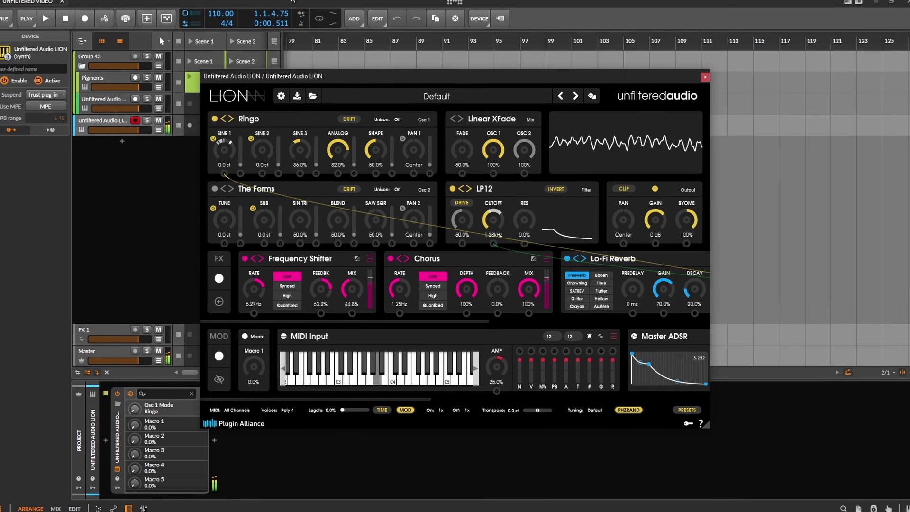
pyautogui.click(229, 117)
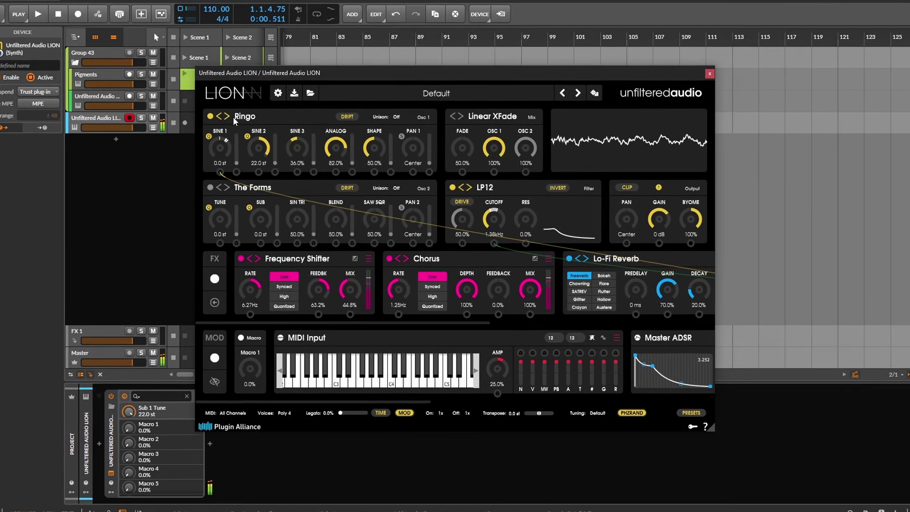
# Switch LION's first oscillator through the Wavefold, 2-Op Feedback and 3-Op Split modes, lowering the modulator tuning to -1.0 st
pyautogui.moveTo(261, 161); pyautogui.dragTo(257, 206)
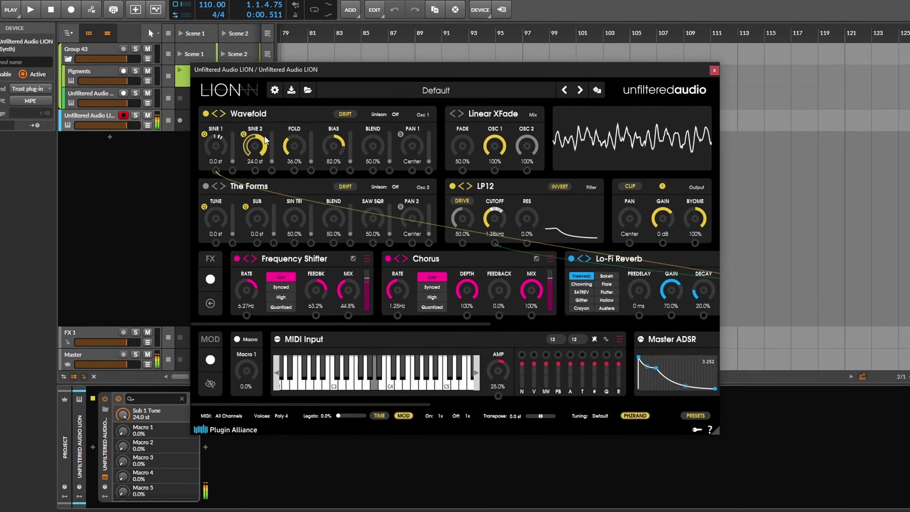
pyautogui.click(220, 113)
pyautogui.click(219, 112)
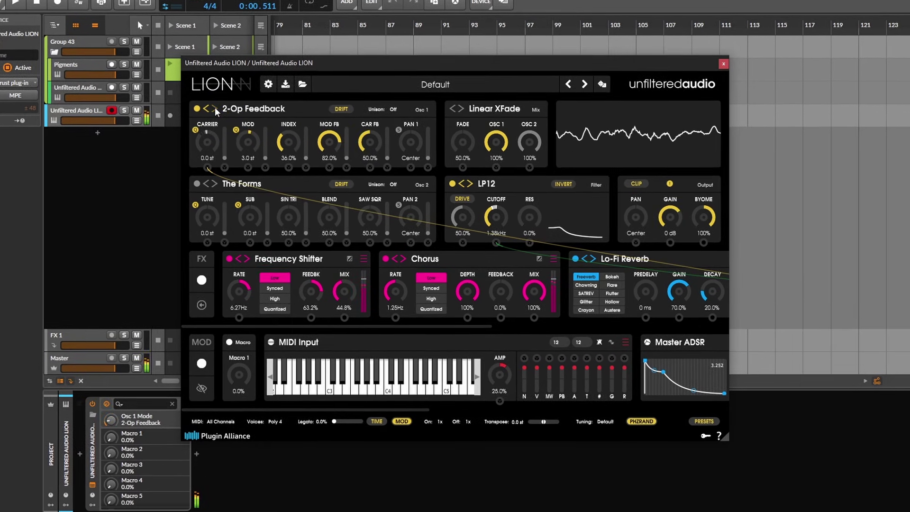
pyautogui.moveTo(249, 143); pyautogui.dragTo(245, 161)
pyautogui.click(212, 107)
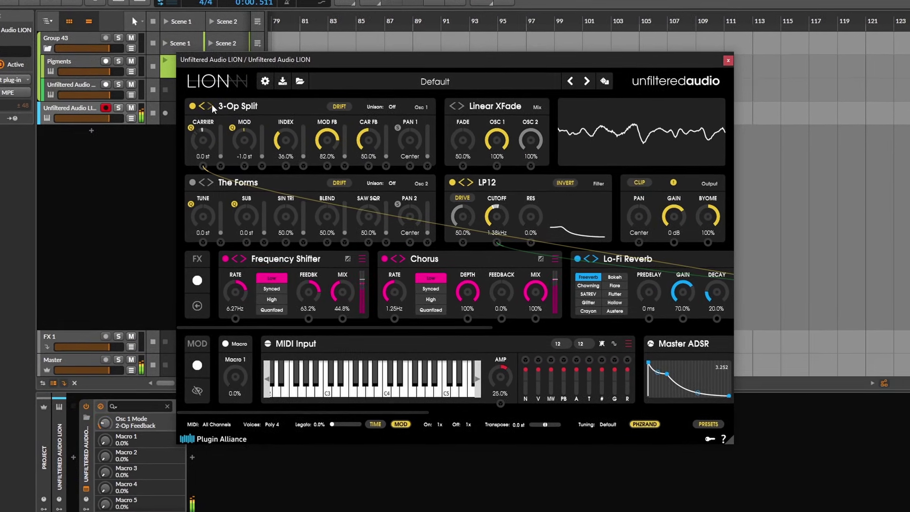
pyautogui.click(212, 107)
pyautogui.click(210, 104)
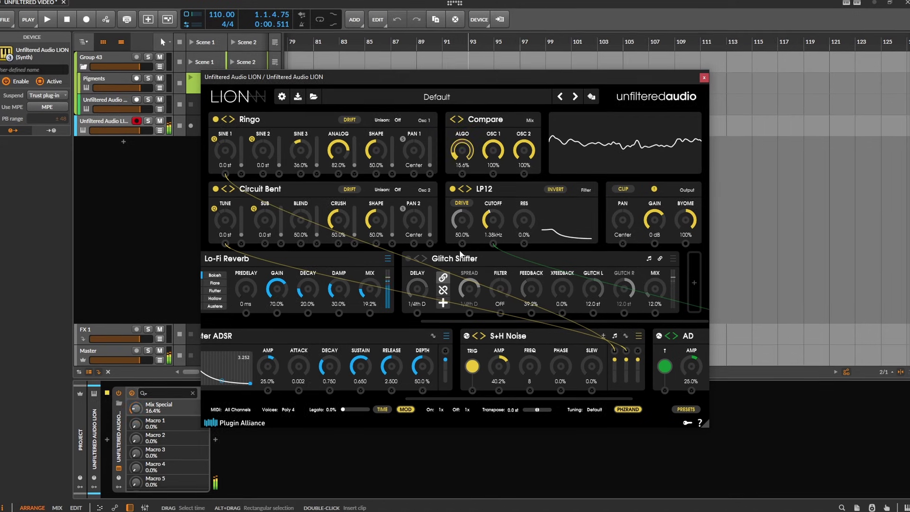
# Raise the Compare mixer's Algo to 100%, switch the mixer to Terrain mode and sweep its Algo amount down and up
pyautogui.scroll(6, 462, 152)
pyautogui.scroll(3, 465, 158)
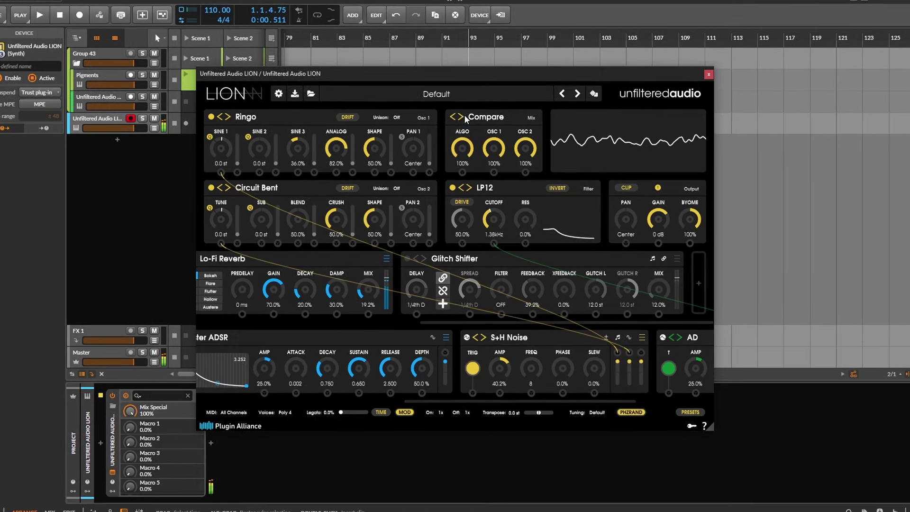
pyautogui.click(460, 115)
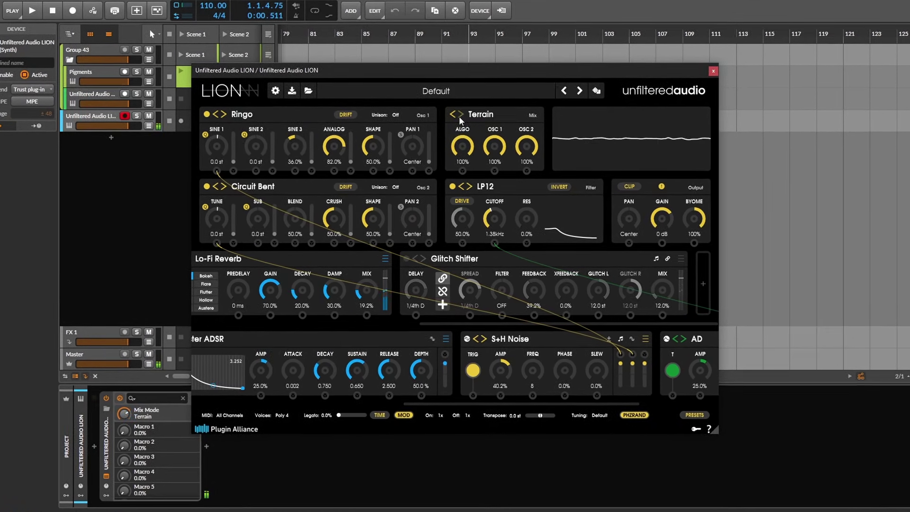
pyautogui.scroll(-5, 462, 147)
pyautogui.scroll(4, 463, 144)
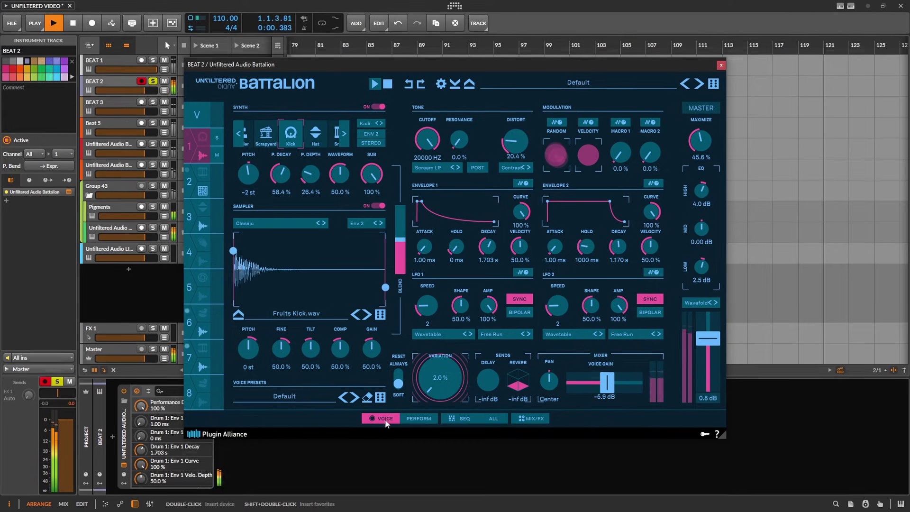
# In BEAT 2's Battalion sequencer for voice 2, add a ratchet on step 13 and a -22 pitch on step 14
pyautogui.click(186, 180)
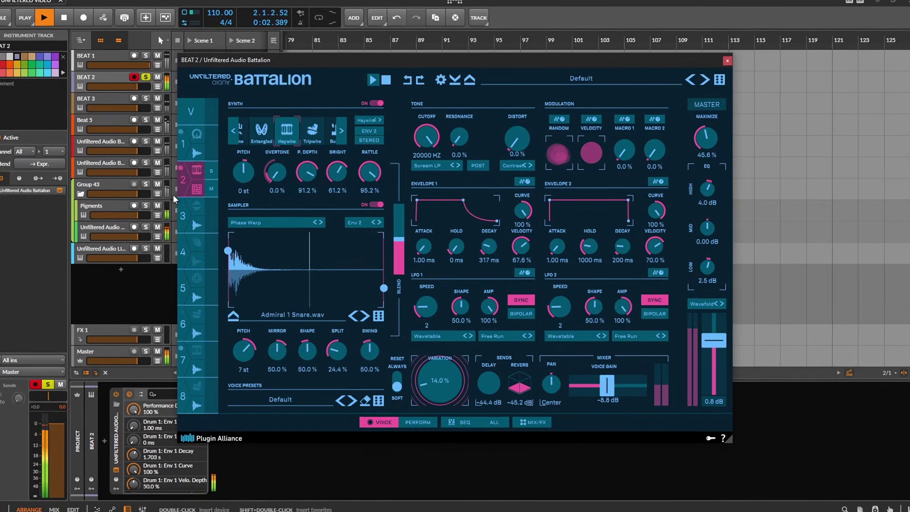
pyautogui.click(462, 424)
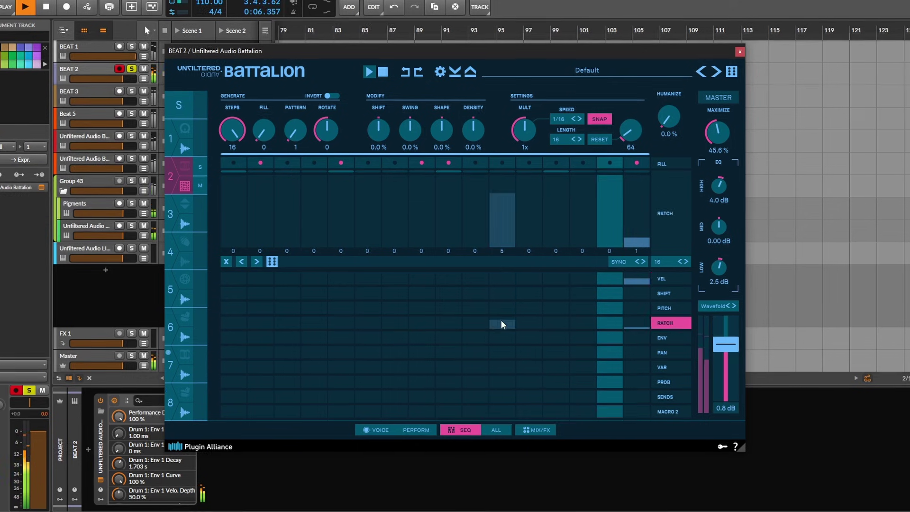
pyautogui.click(553, 322)
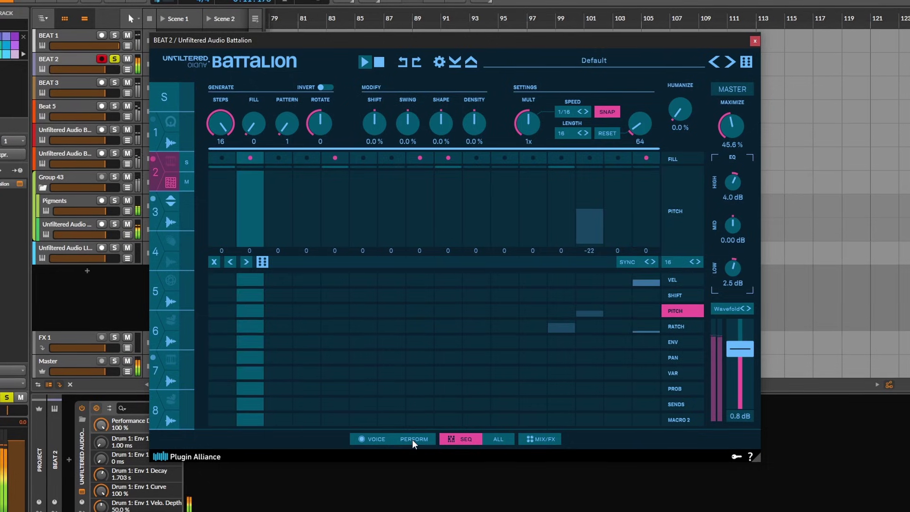
# Lower the global depth of BEAT 2's Battalion performance controls from its full setting
pyautogui.click(412, 439)
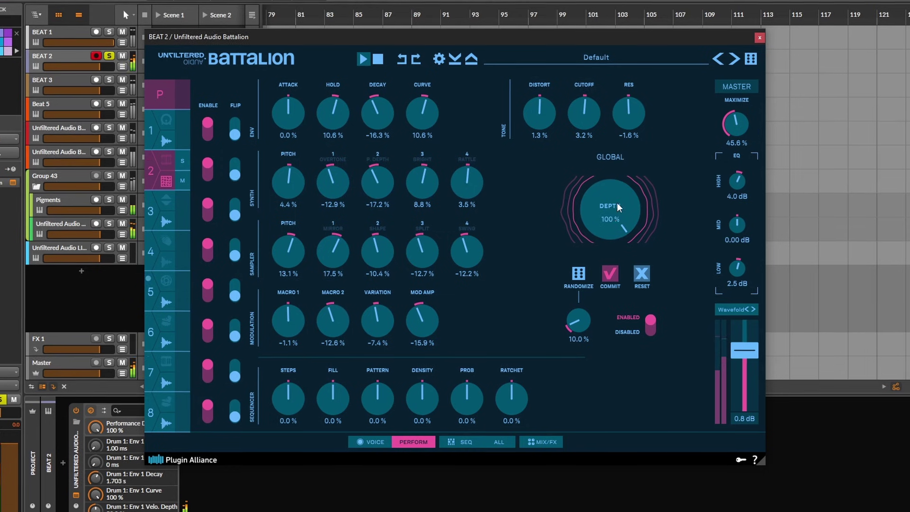
pyautogui.moveTo(617, 203); pyautogui.dragTo(639, 337)
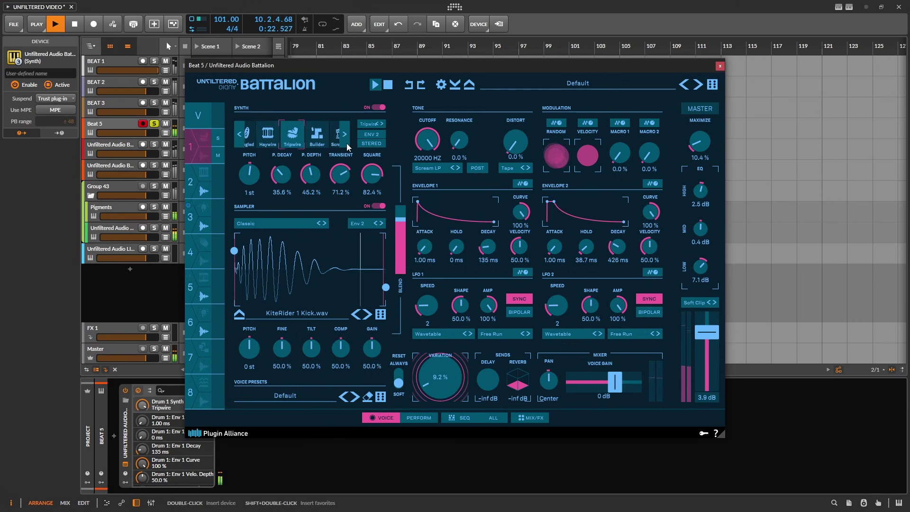
# Step the synth engine of Beat 5's first Battalion voice back through Haywire and Entangled to Kombucha
pyautogui.click(239, 135)
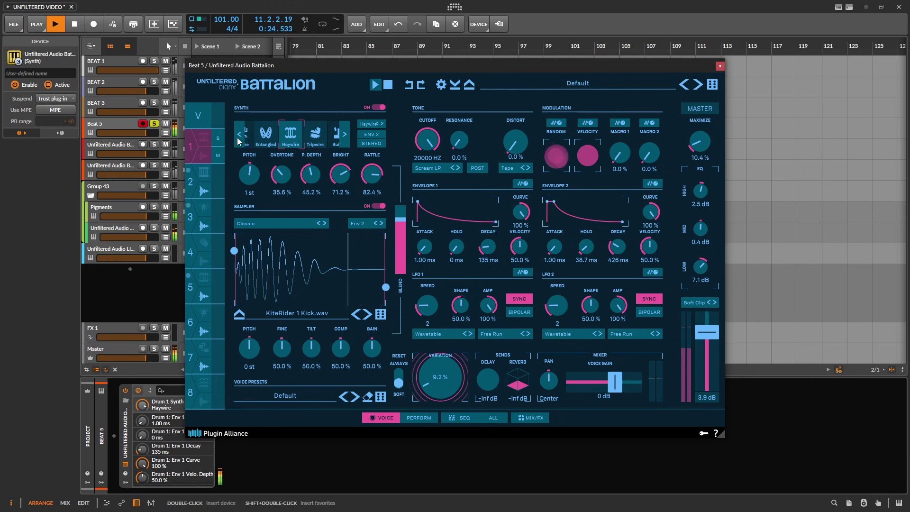
pyautogui.click(238, 138)
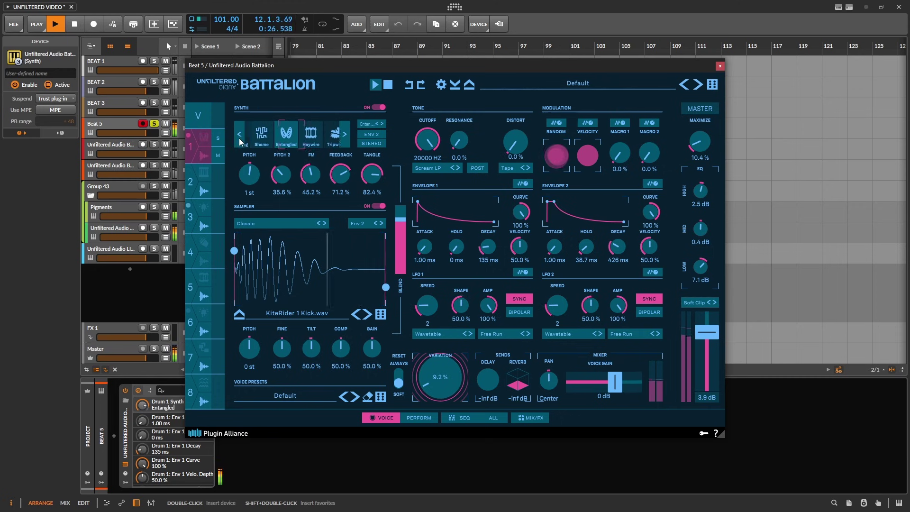
pyautogui.click(239, 139)
pyautogui.click(239, 140)
pyautogui.click(240, 140)
pyautogui.click(240, 139)
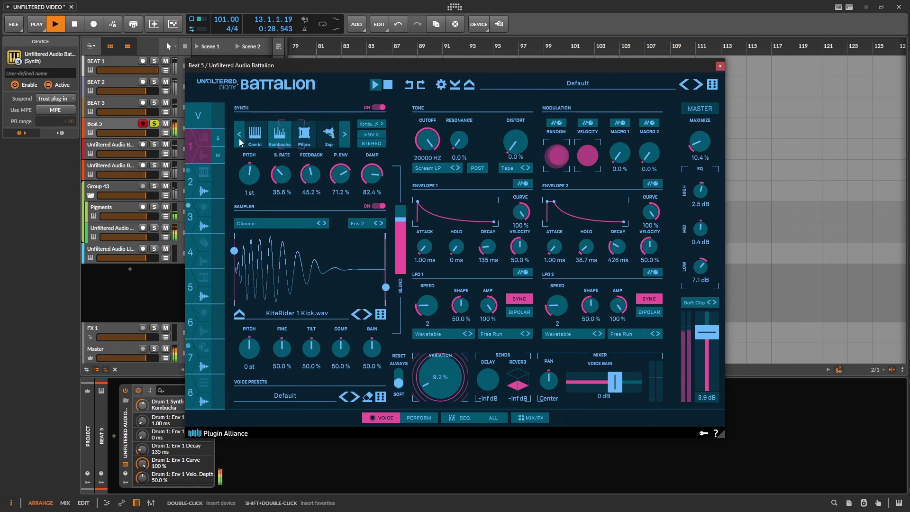
pyautogui.click(239, 139)
pyautogui.click(239, 140)
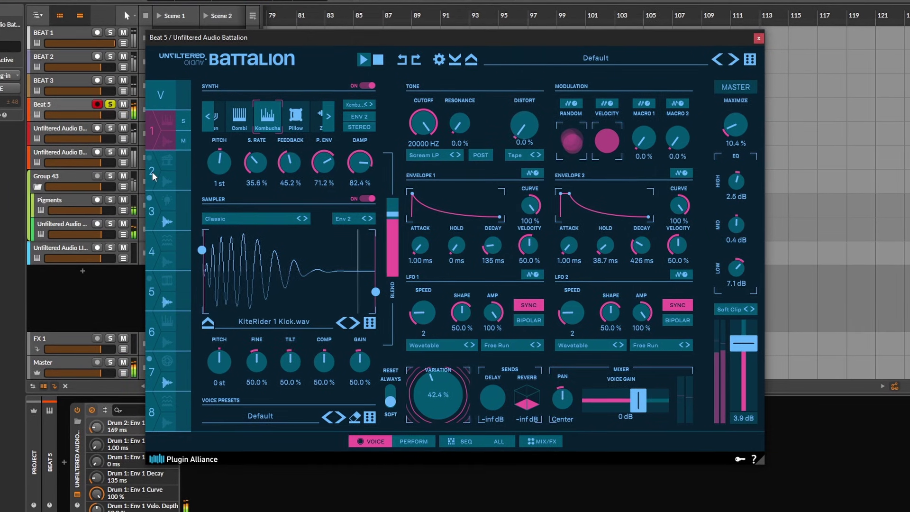
# Examine the synth and sampler settings of voices 2 to 5 in Beat 5's Battalion
pyautogui.click(151, 172)
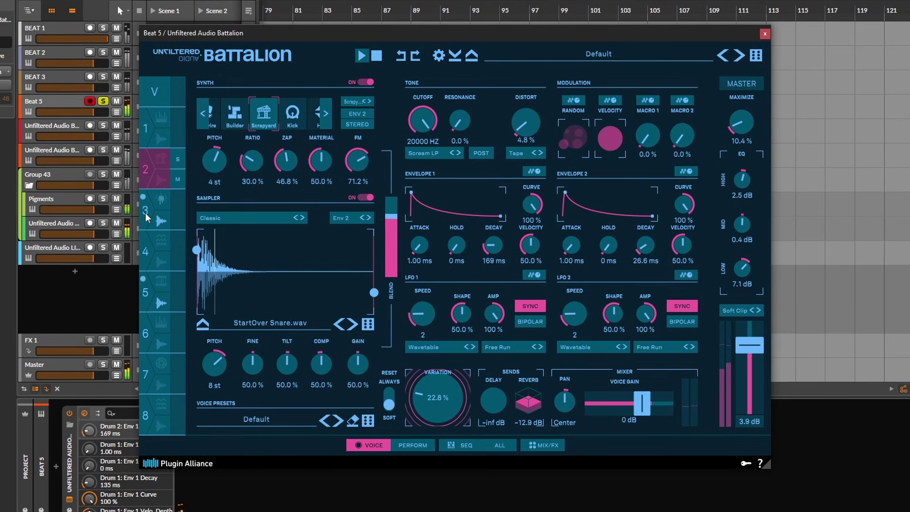
pyautogui.click(145, 214)
pyautogui.click(143, 257)
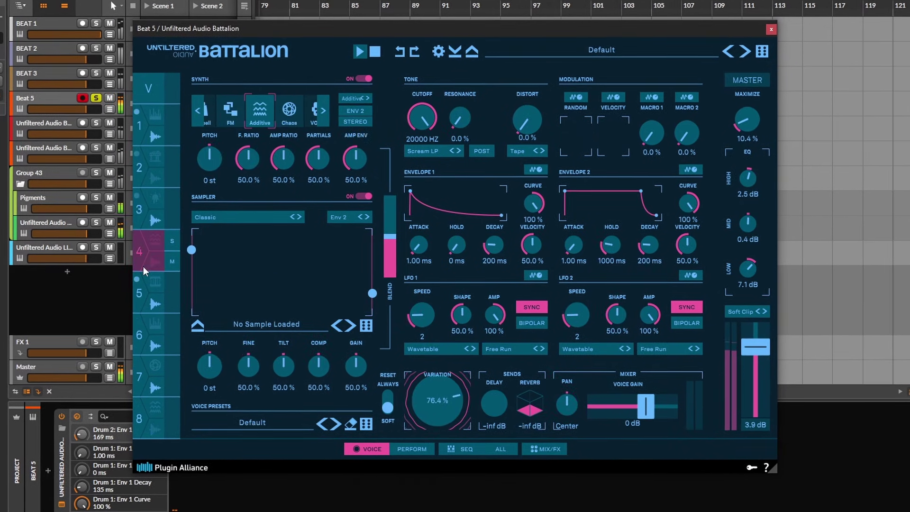
pyautogui.click(138, 287)
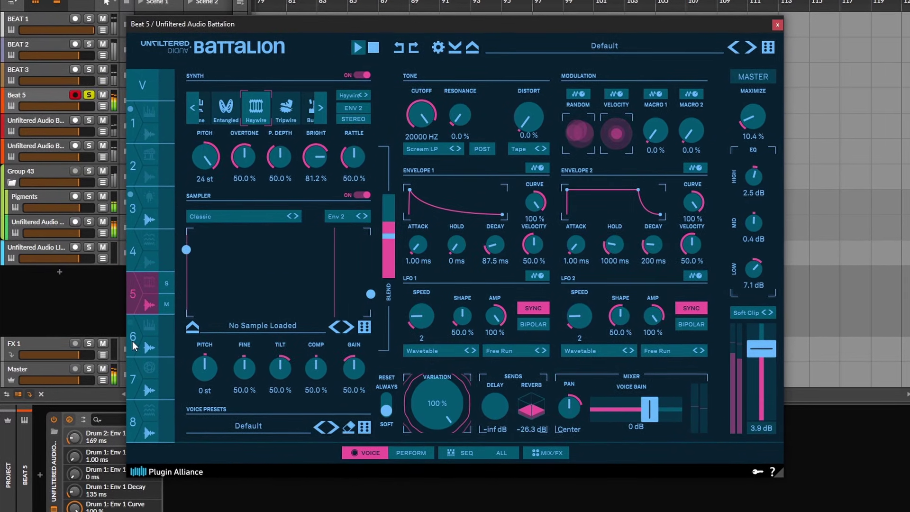
# Lower the voice's variation in Beat 5's Battalion to 20.8%
pyautogui.moveTo(475, 399); pyautogui.dragTo(427, 451)
pyautogui.moveTo(431, 482); pyautogui.dragTo(433, 510)
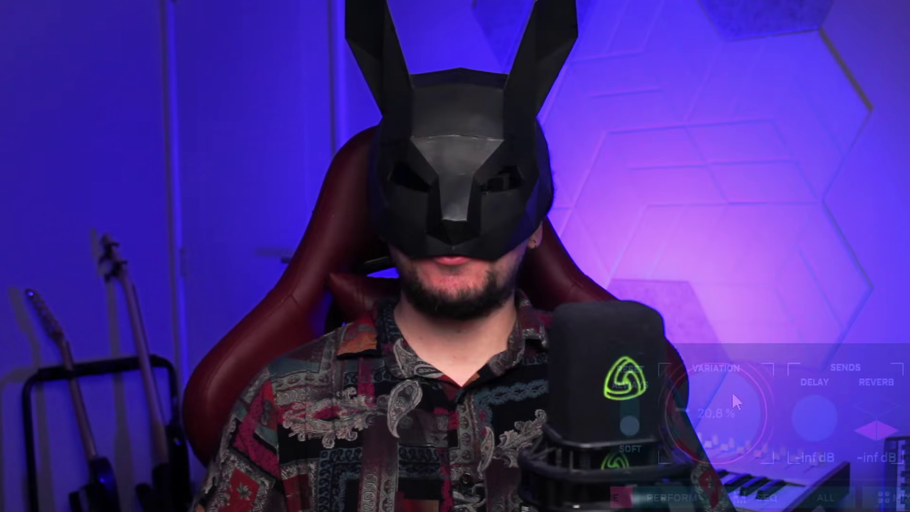
# Raise voice 3's variation to 100% in the lowest Battalion track and select voice 2
pyautogui.moveTo(448, 366); pyautogui.dragTo(458, 341)
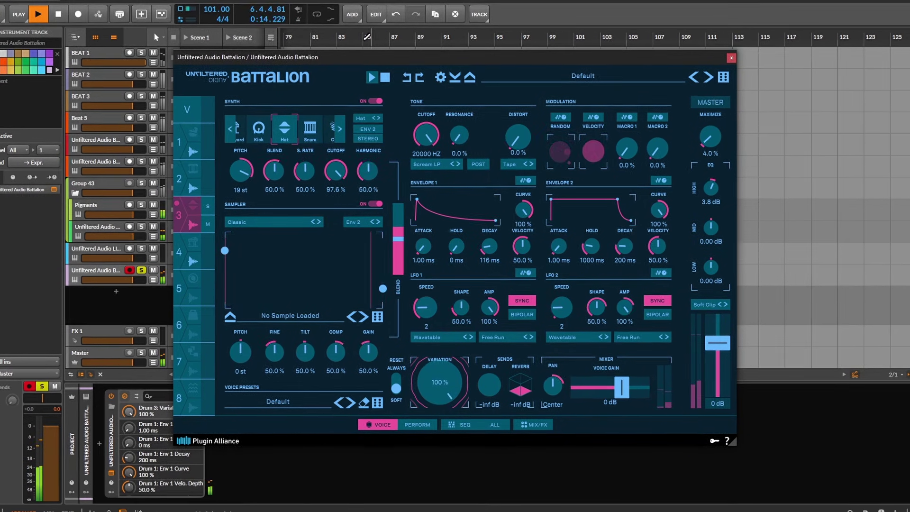
pyautogui.click(187, 183)
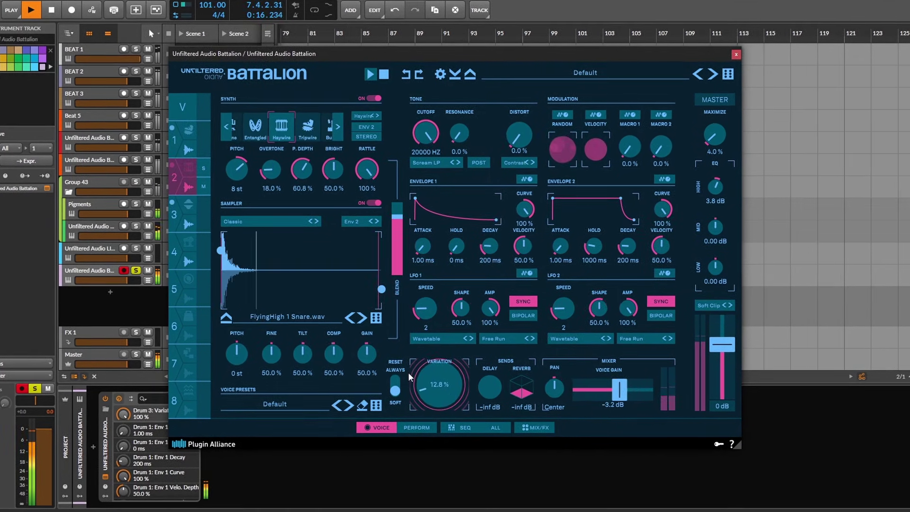